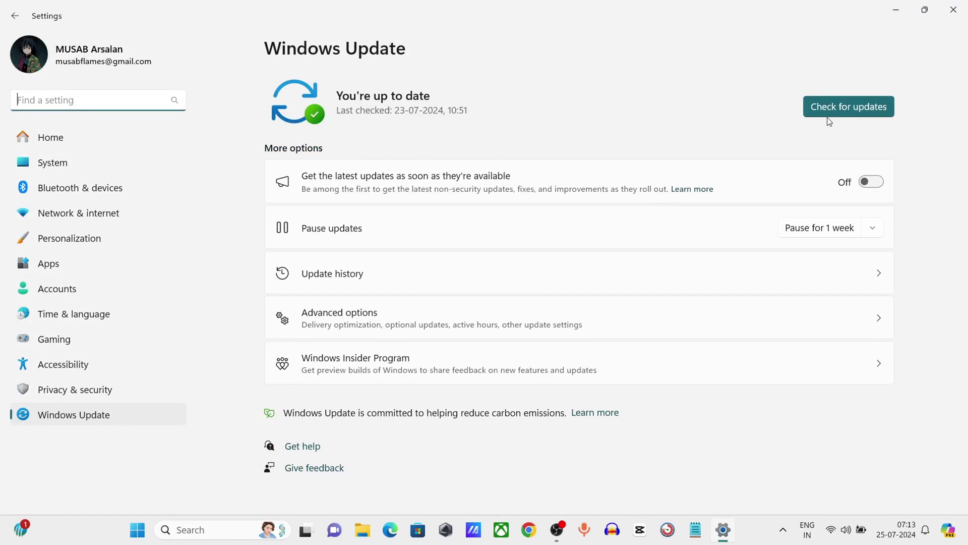
Check for new Windows updates
click(845, 112)
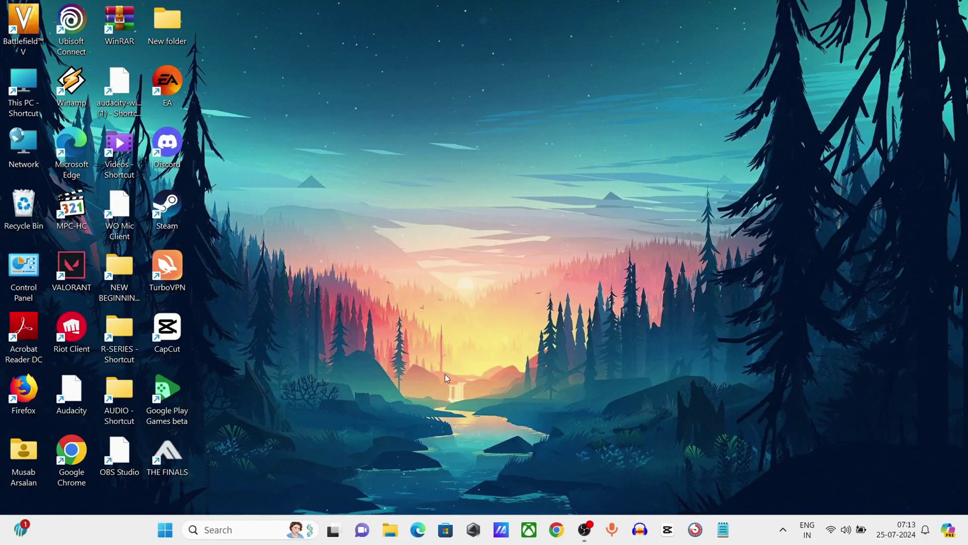
End the GameSDK (32 bit) background process in Task Manager, then close Task Manager
right_click(736, 522)
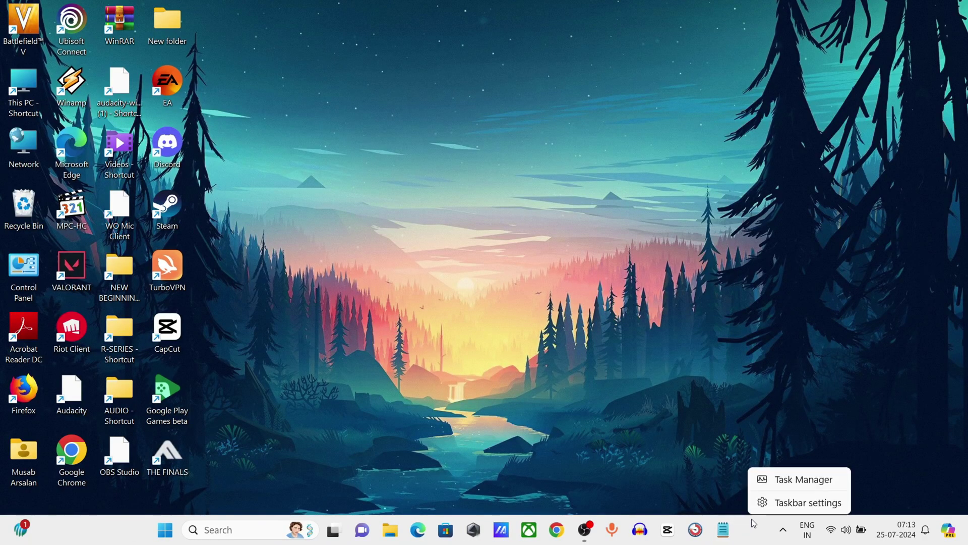
click(790, 481)
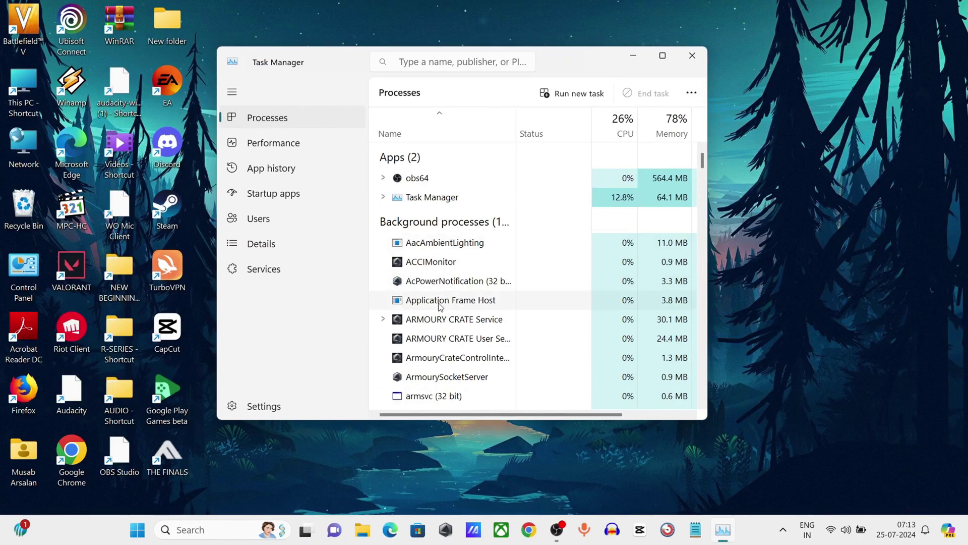
scroll(407, 336, down, 2)
scroll(406, 336, down, 6)
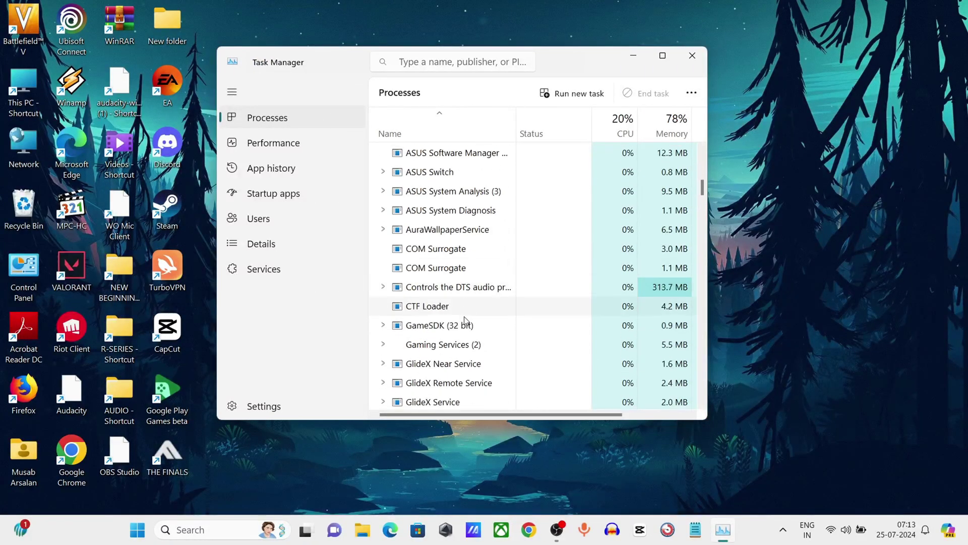
right_click(437, 326)
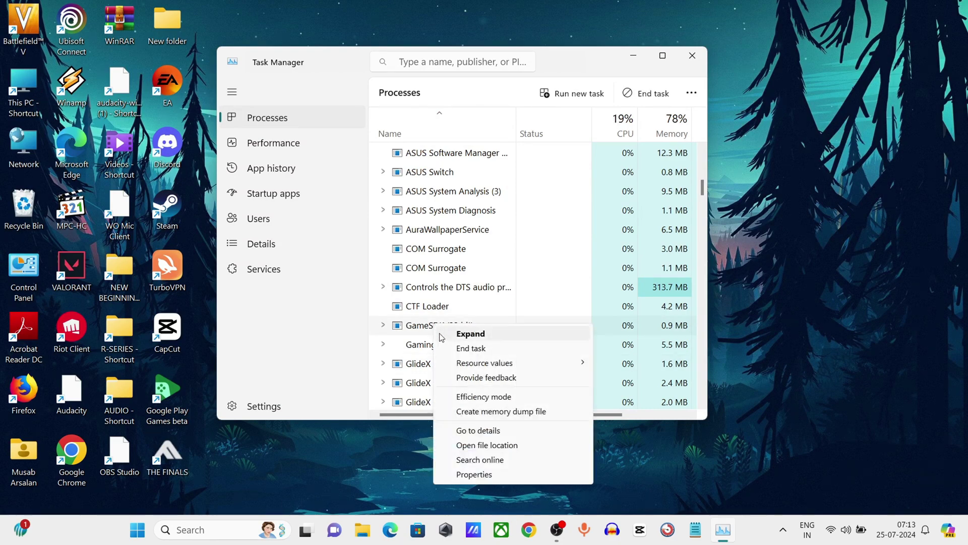
click(463, 349)
scroll(417, 370, down, 3)
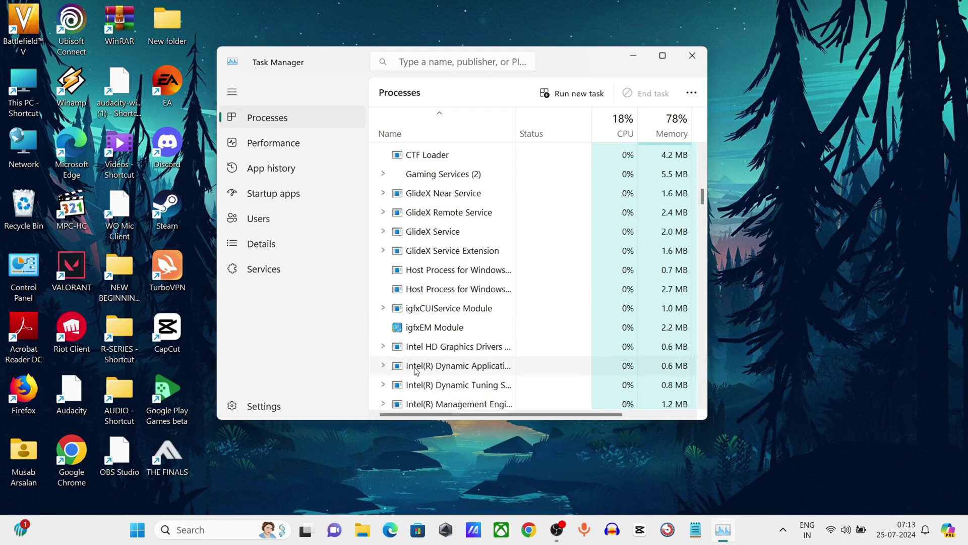
scroll(461, 287, up, 4)
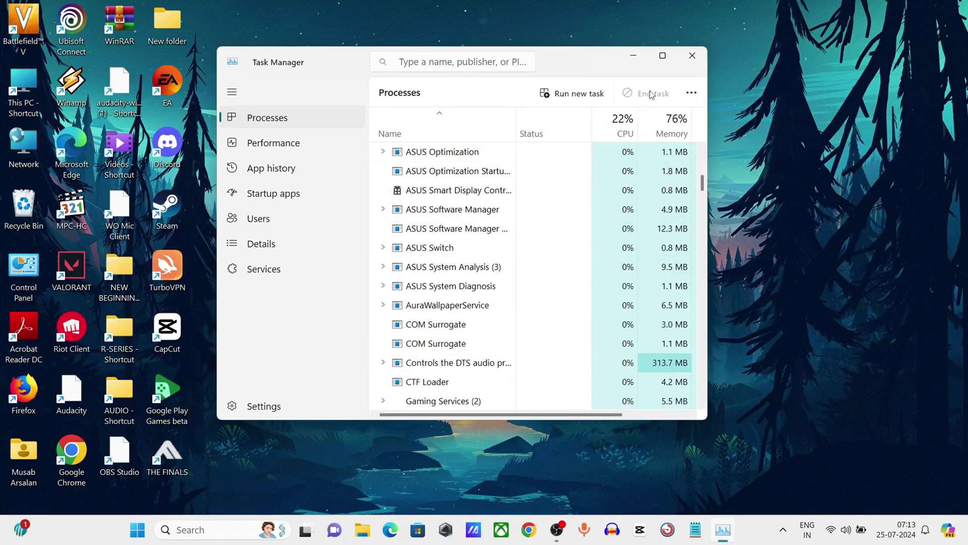
click(692, 56)
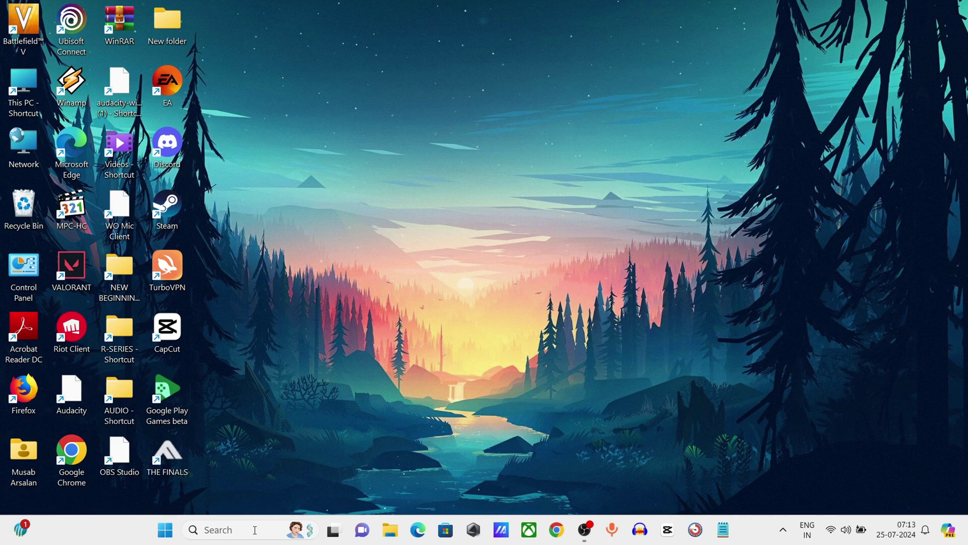
Find GeForce Experience with a system search for "geforce" and open it in a maximized window
click(255, 530)
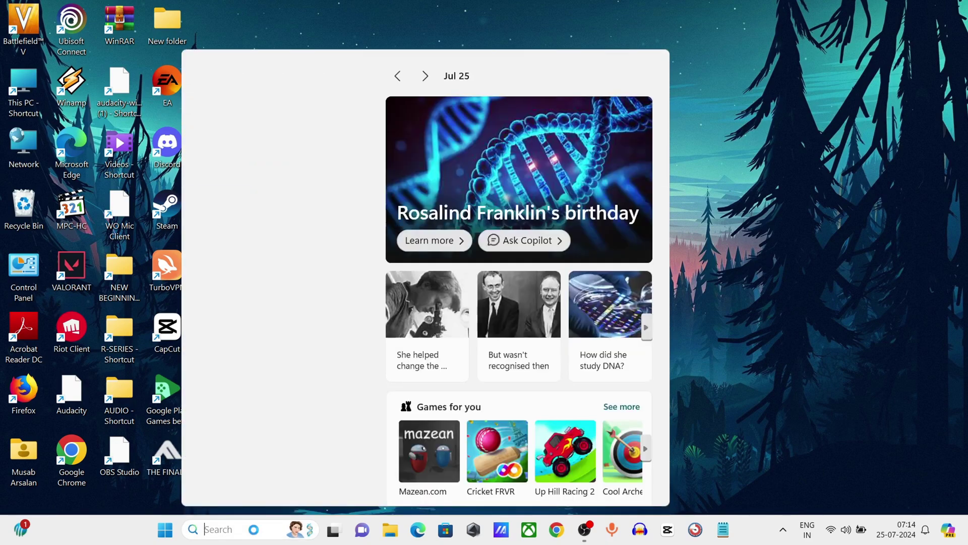
text(geforce)
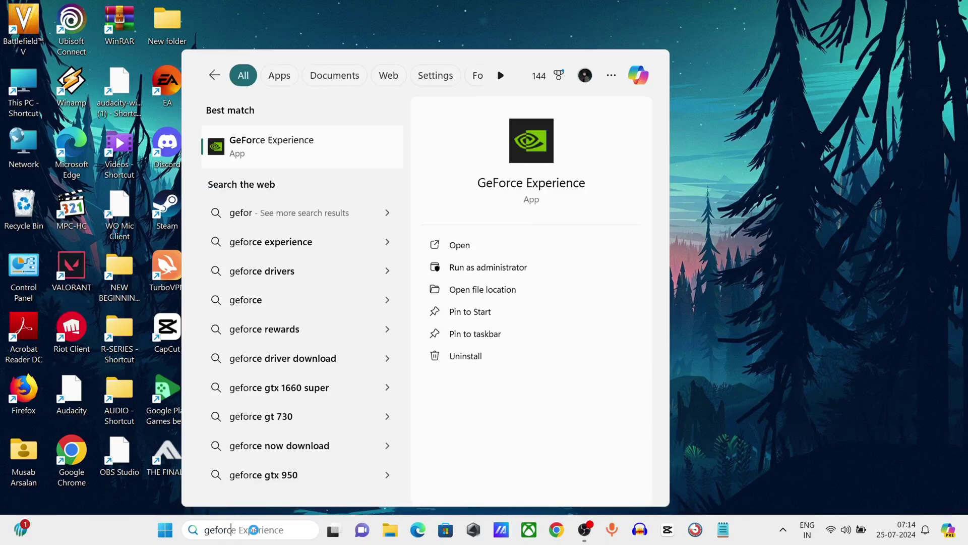
click(295, 149)
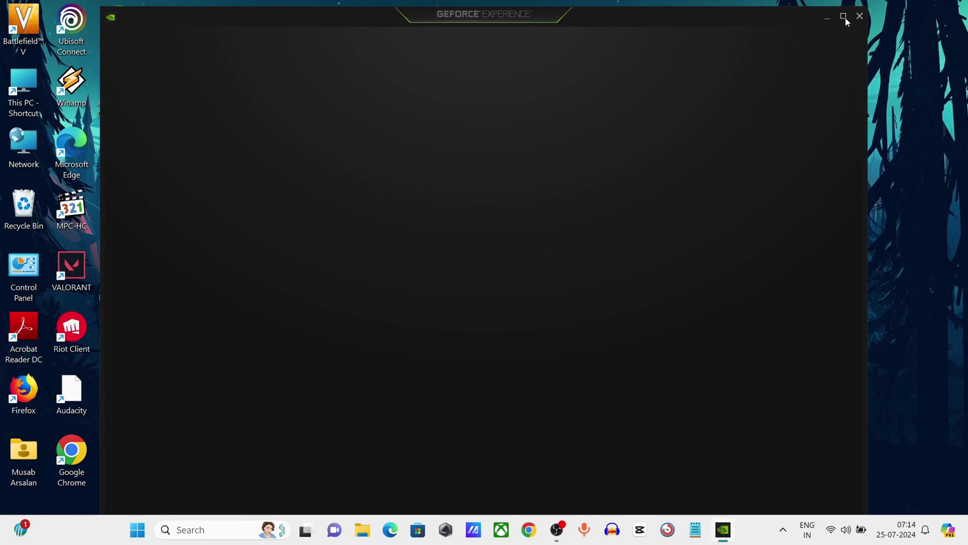
click(845, 17)
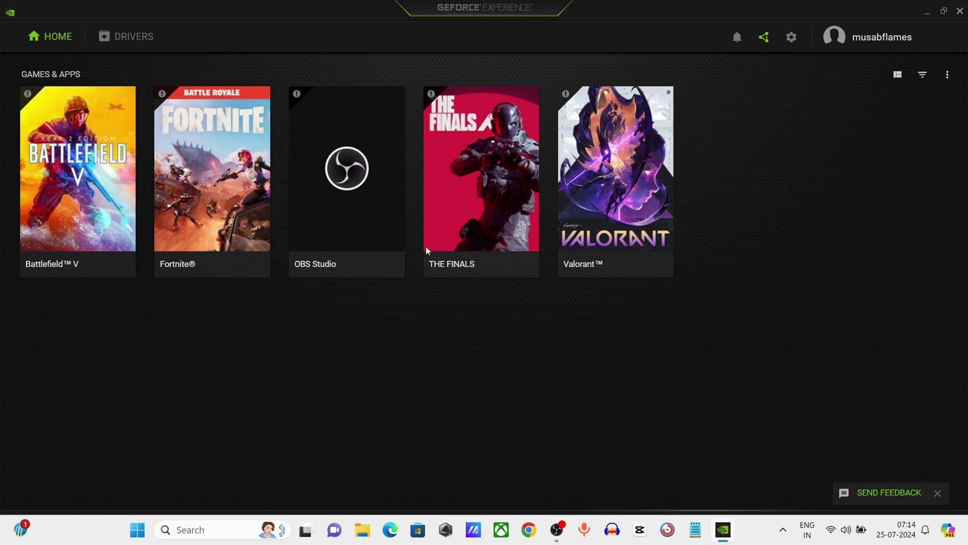
Check for graphics driver updates and download GeForce Game Ready Driver version 560.70
click(114, 38)
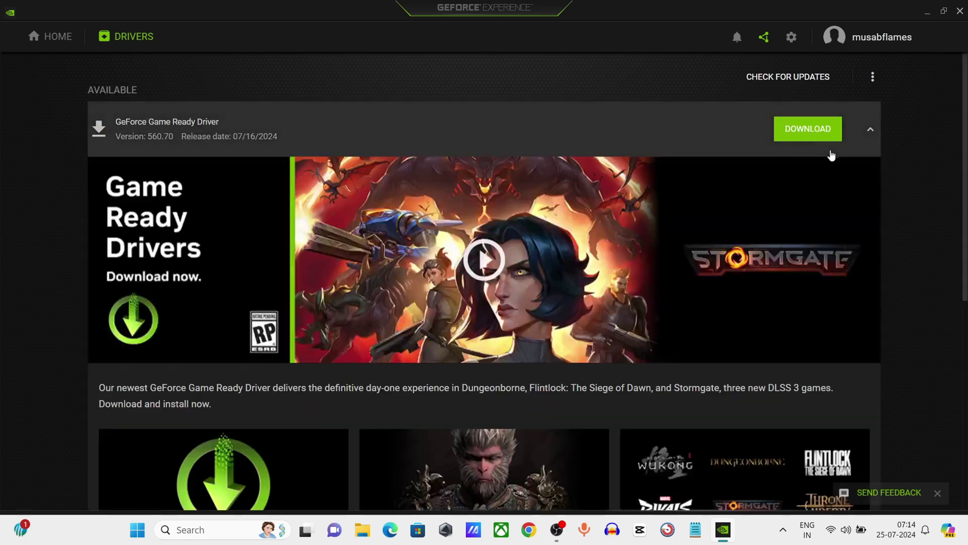
click(780, 81)
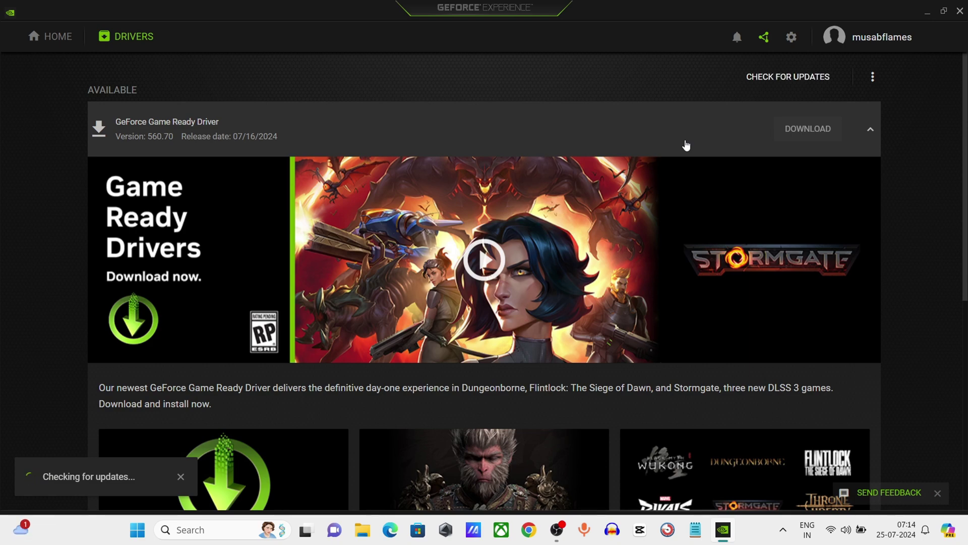
scroll(558, 355, down, 4)
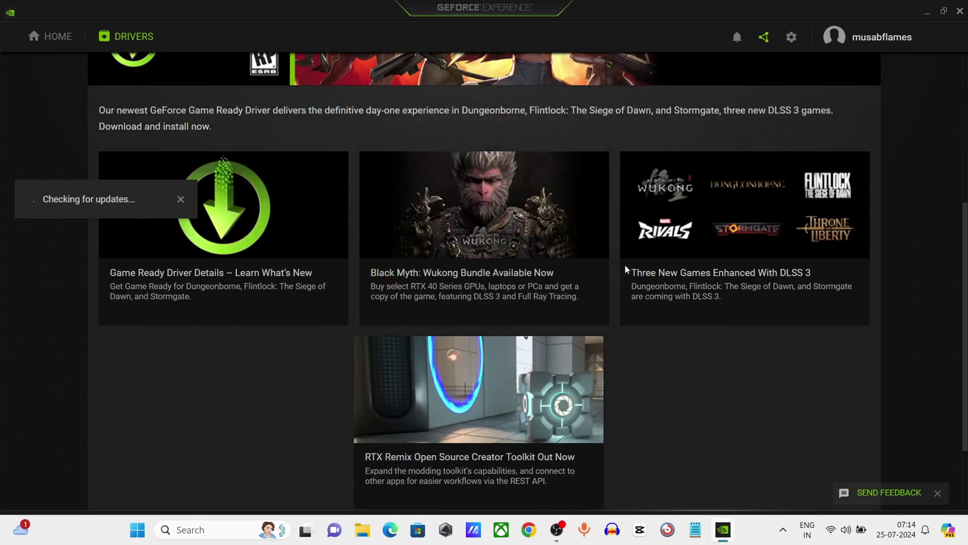
scroll(625, 265, up, 1)
scroll(888, 221, up, 3)
click(809, 128)
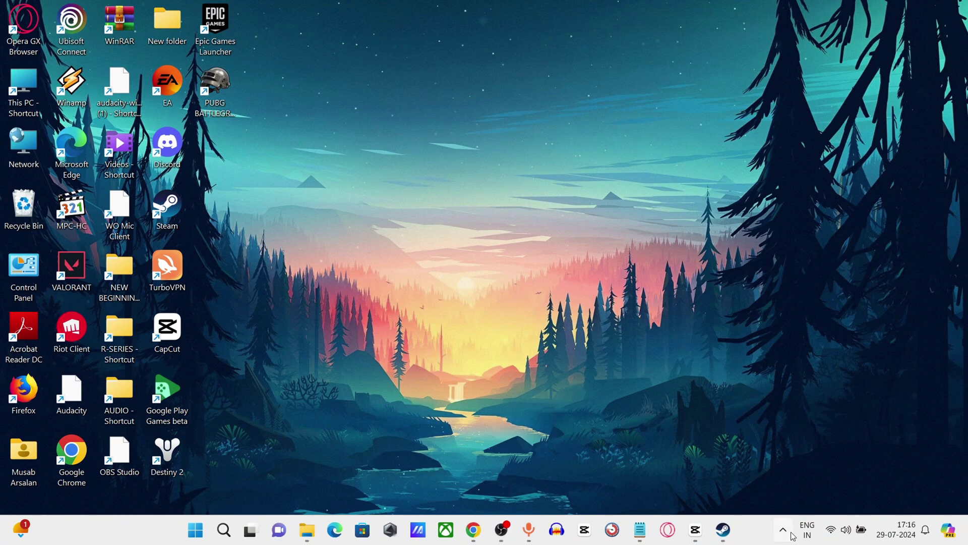
click(783, 530)
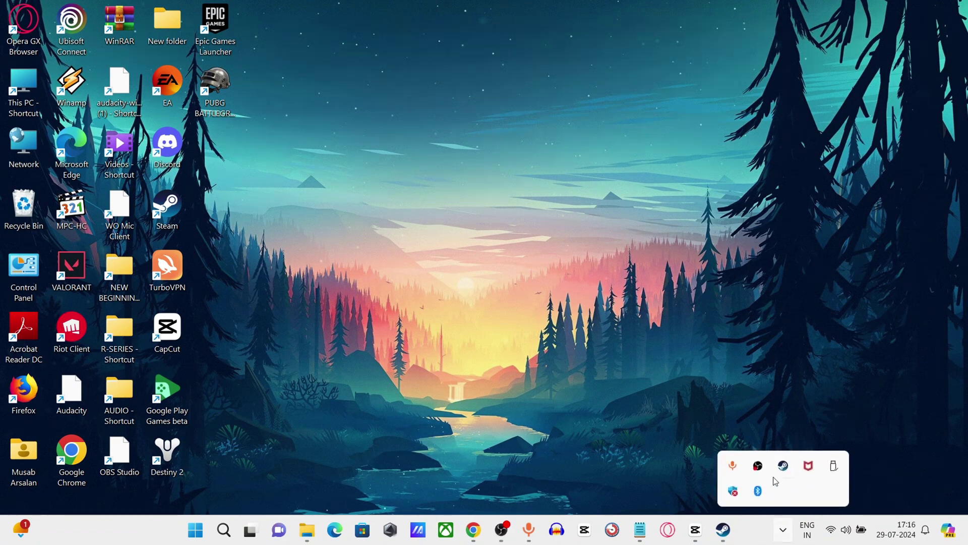
right_click(785, 471)
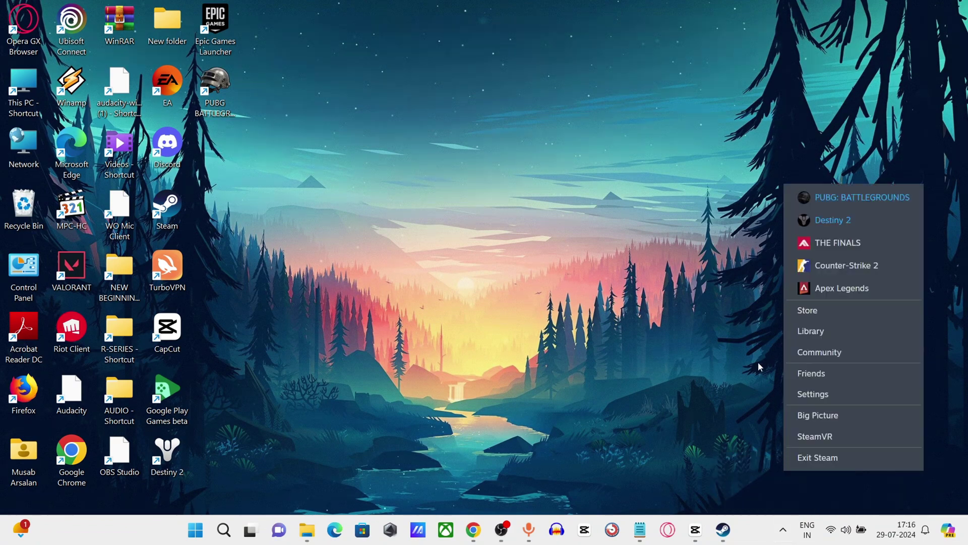
click(380, 256)
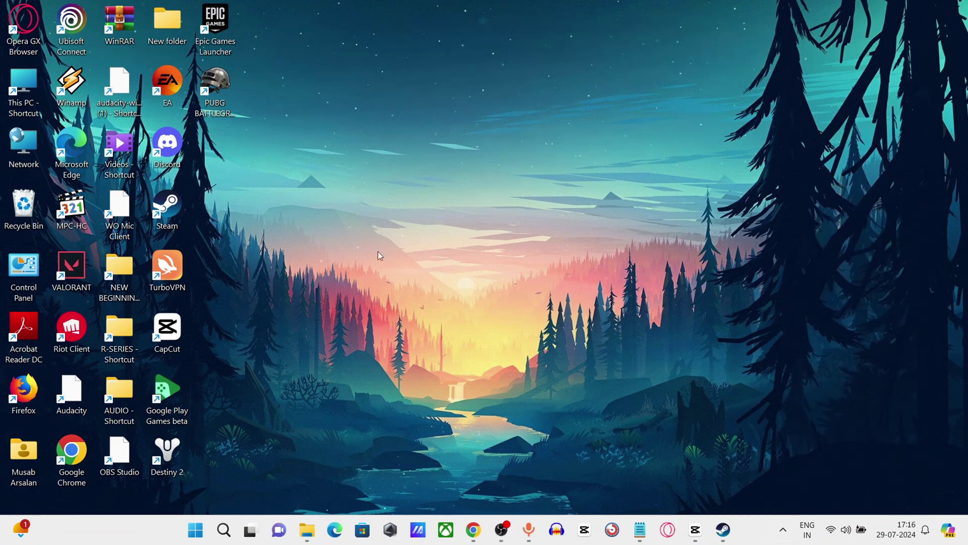
Bring up the Steam window from its background icon and show the game library
click(783, 530)
right_click(790, 468)
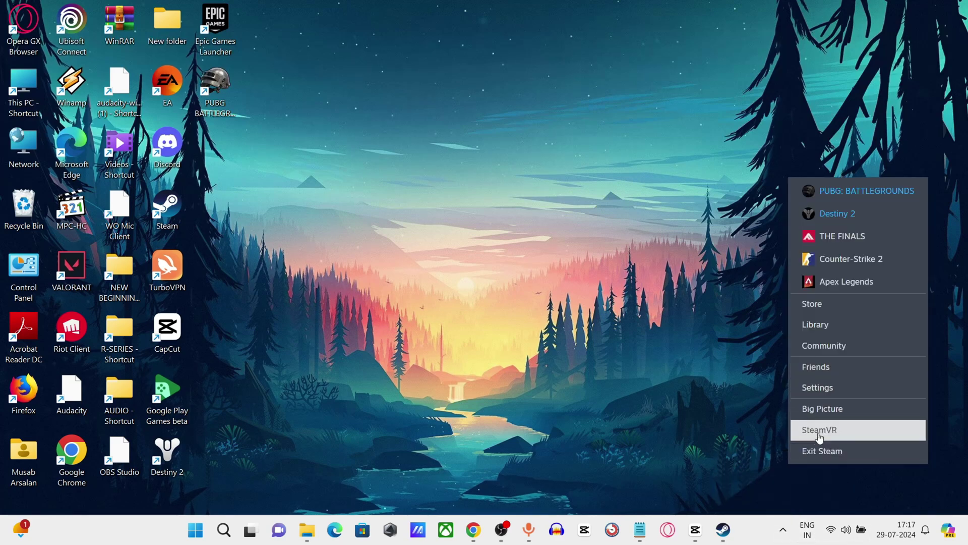
click(825, 304)
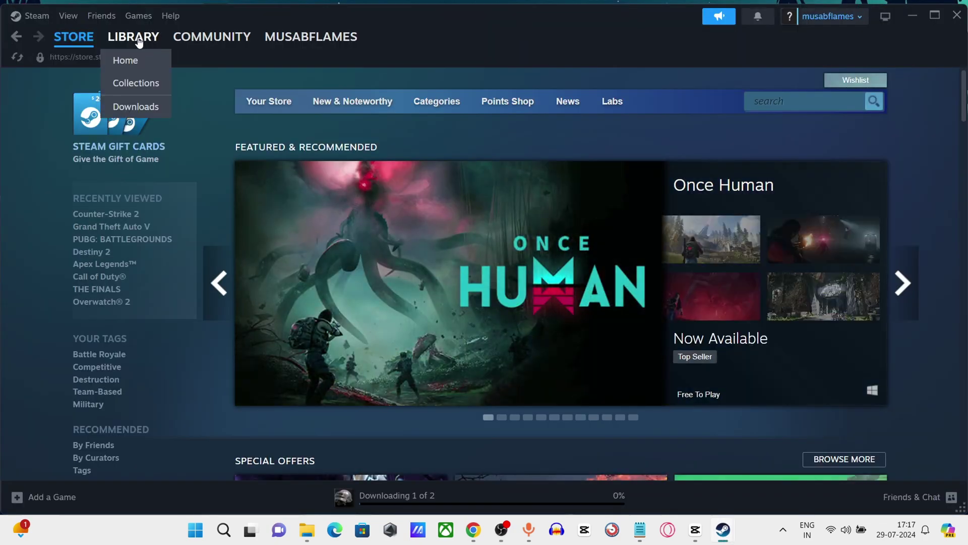
click(139, 42)
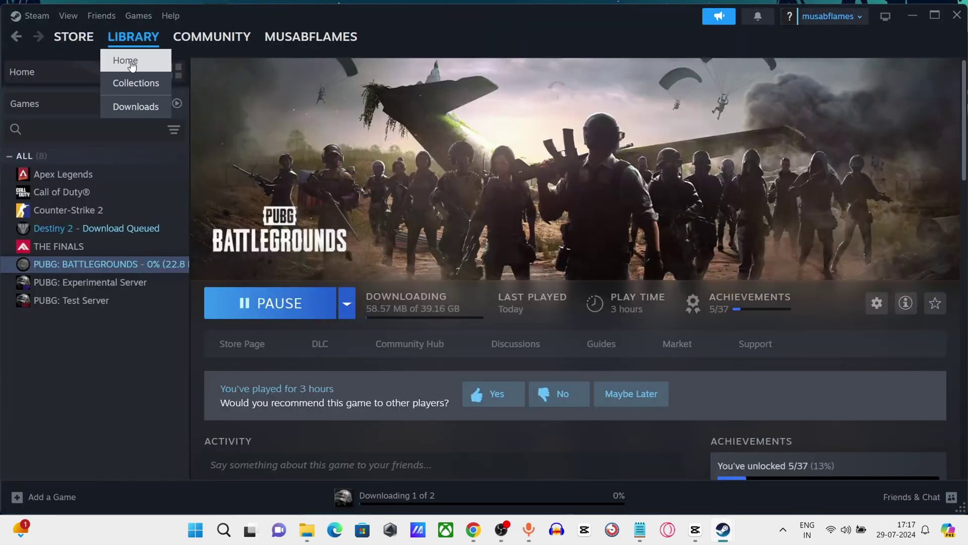
Verify the integrity of the PUBG: BATTLEGROUNDS game files, then close its properties and the Steam window
right_click(103, 272)
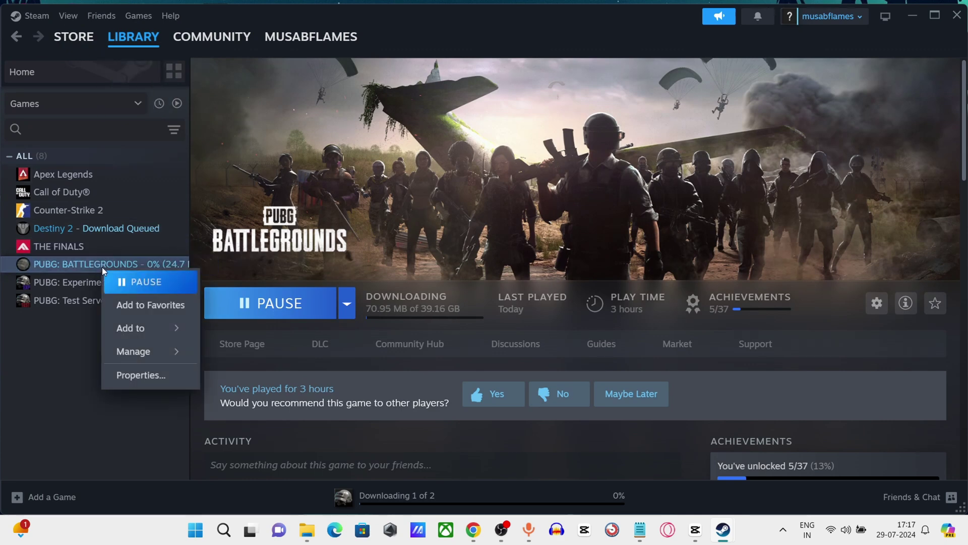
click(139, 374)
click(239, 187)
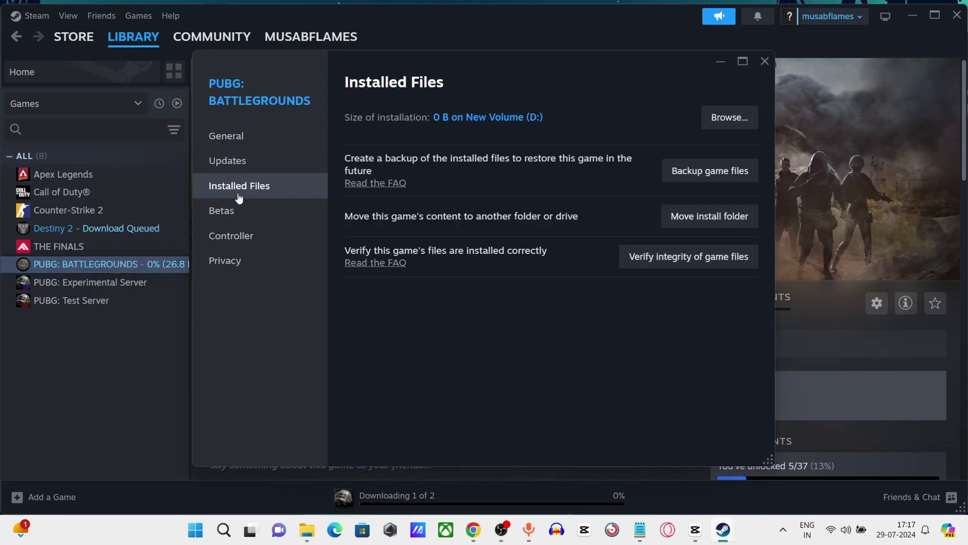
click(649, 258)
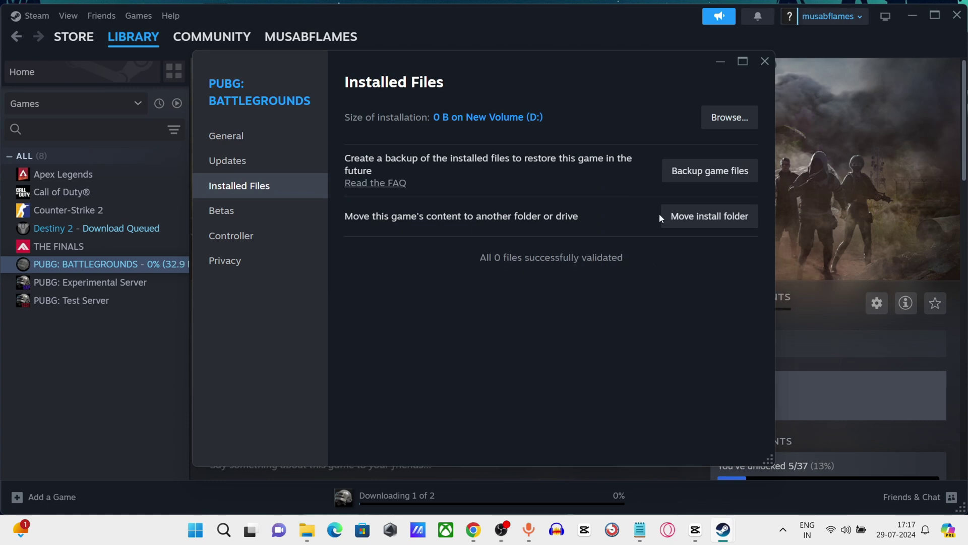
click(764, 62)
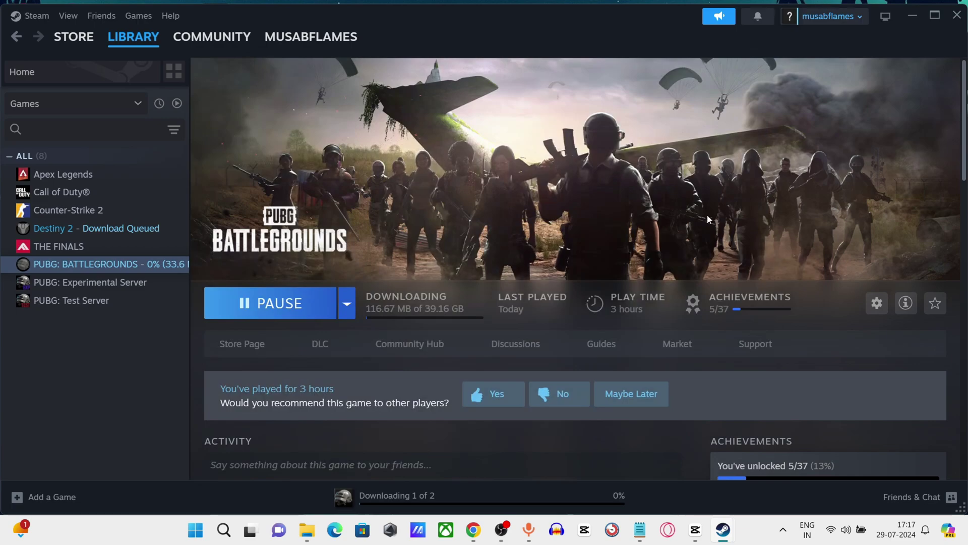
click(957, 15)
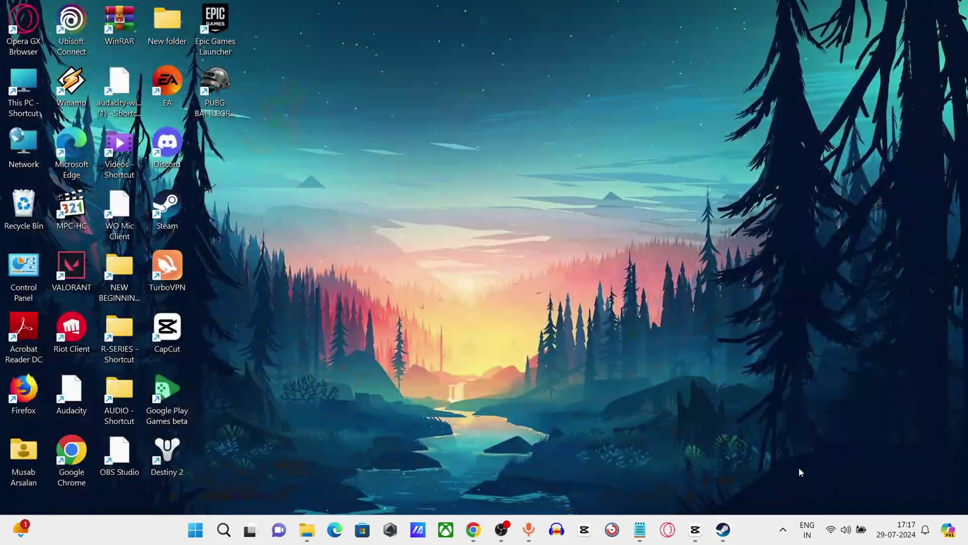
Reopen the Steam window from the background and go to the library's home page
click(784, 534)
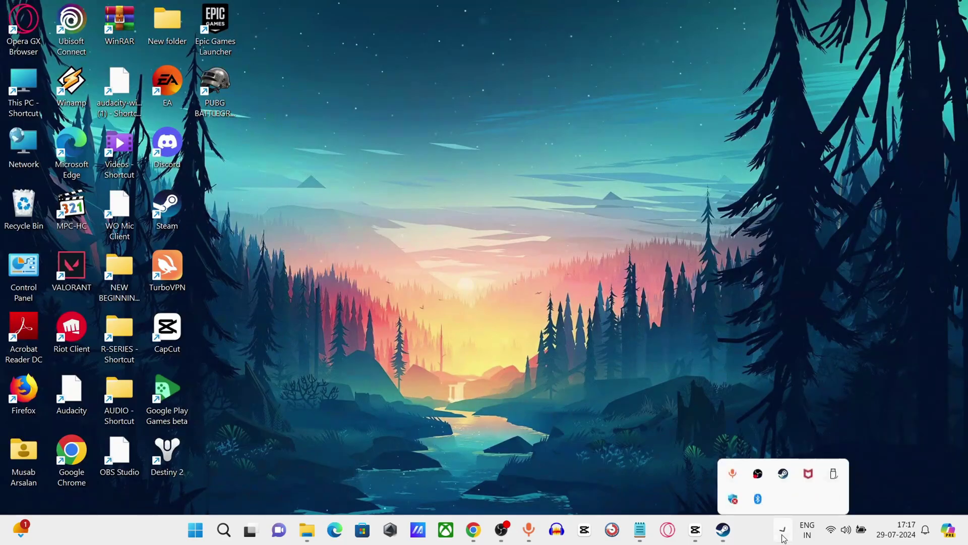
right_click(783, 474)
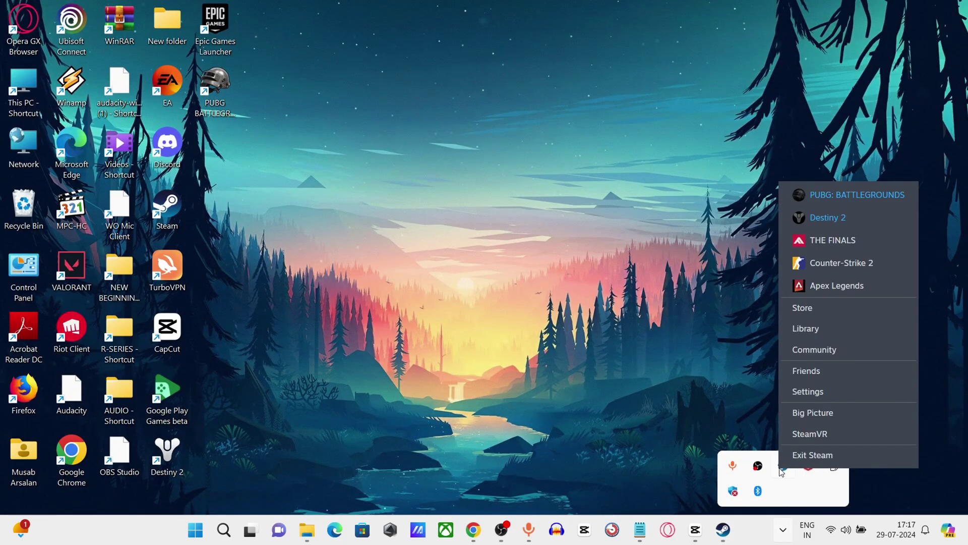
click(799, 313)
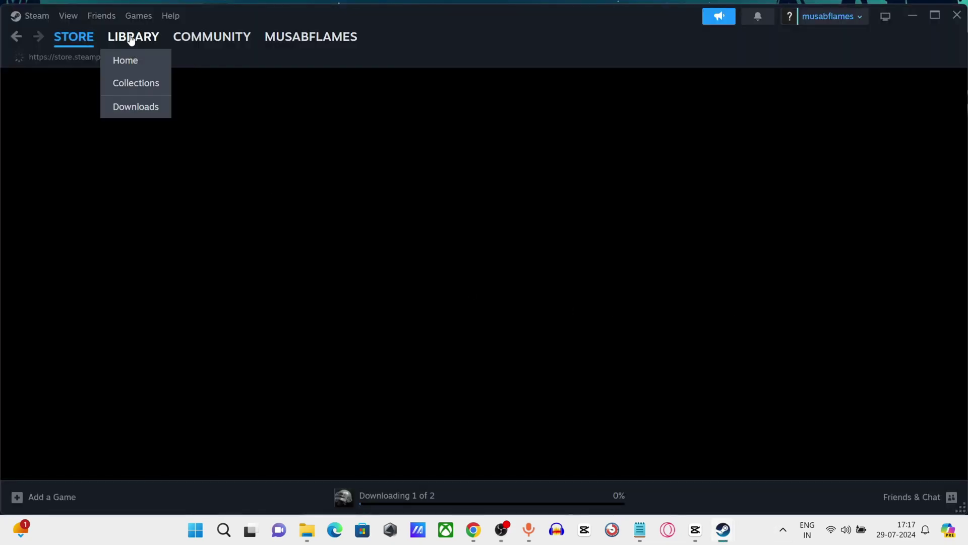
click(131, 40)
click(125, 60)
Disable the in-game Steam Overlay for PUBG: BATTLEGROUNDS, then close its properties and the Steam window
right_click(112, 265)
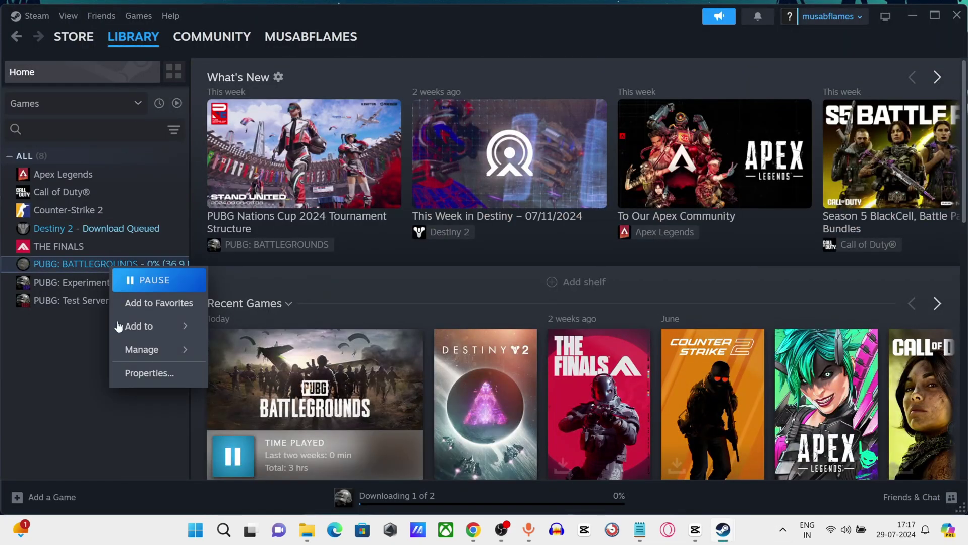
click(144, 373)
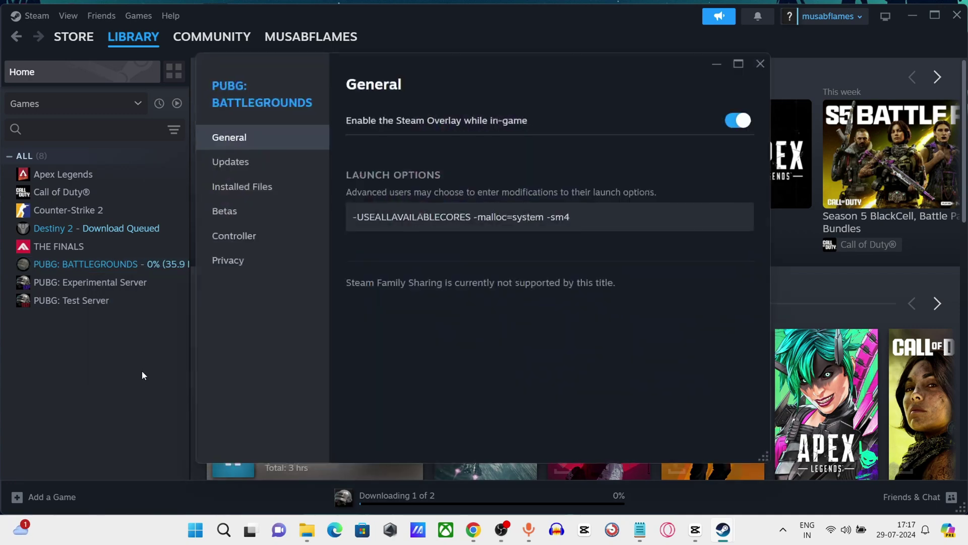
click(745, 119)
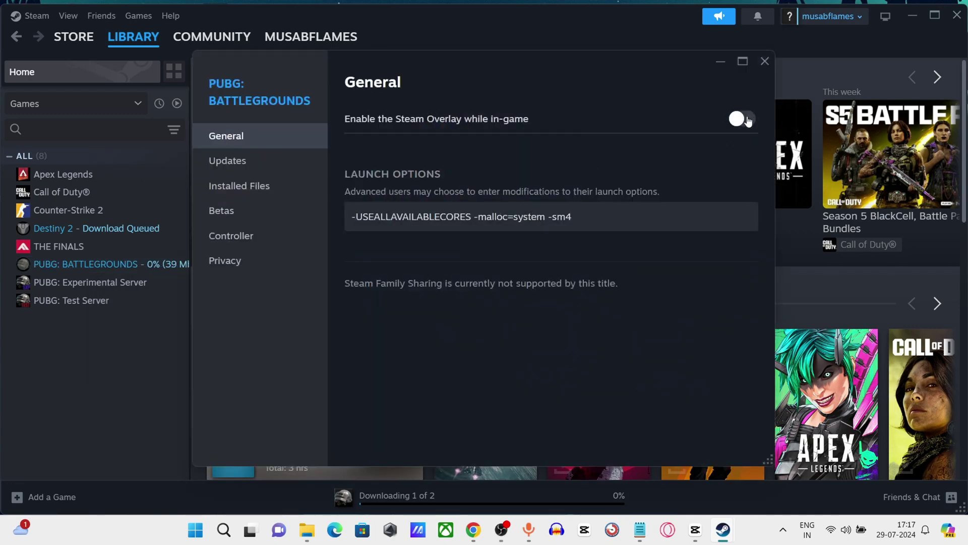
click(765, 61)
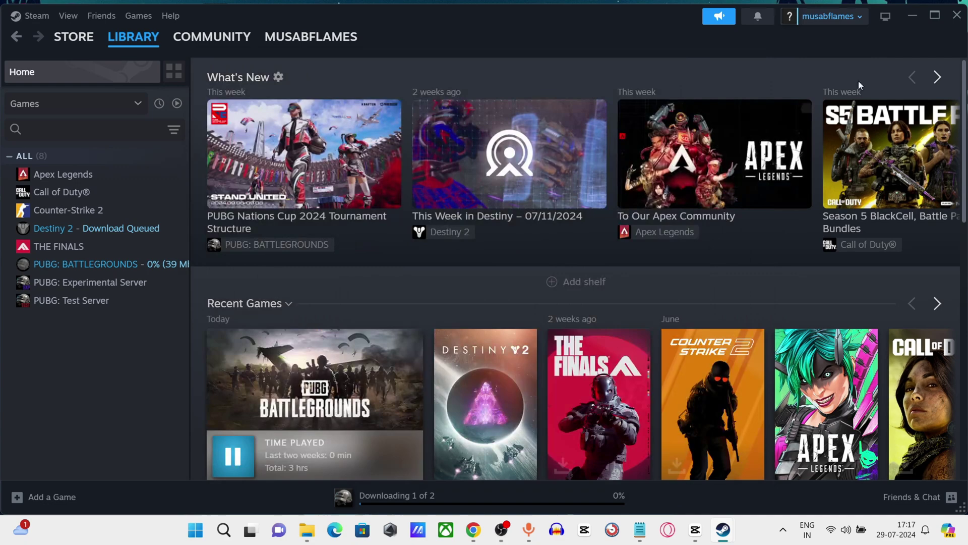
click(957, 15)
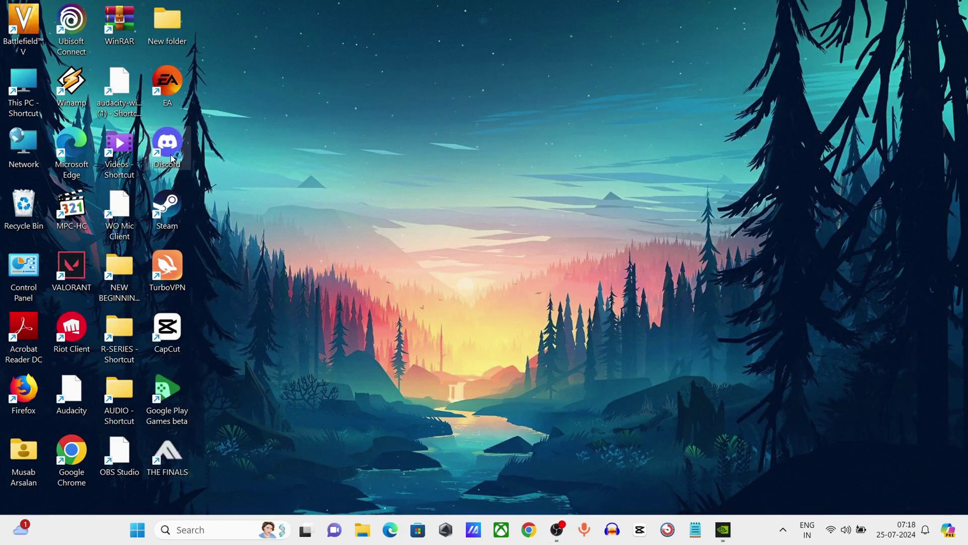
Launch Discord from the desktop, maximize its window and dismiss the Nitro offer
double_click(168, 144)
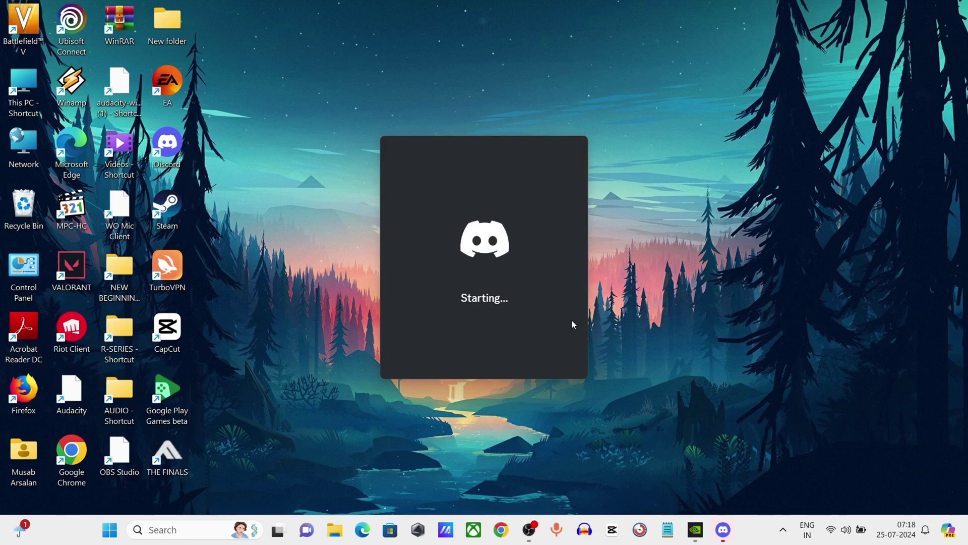
mouse_move(529, 534)
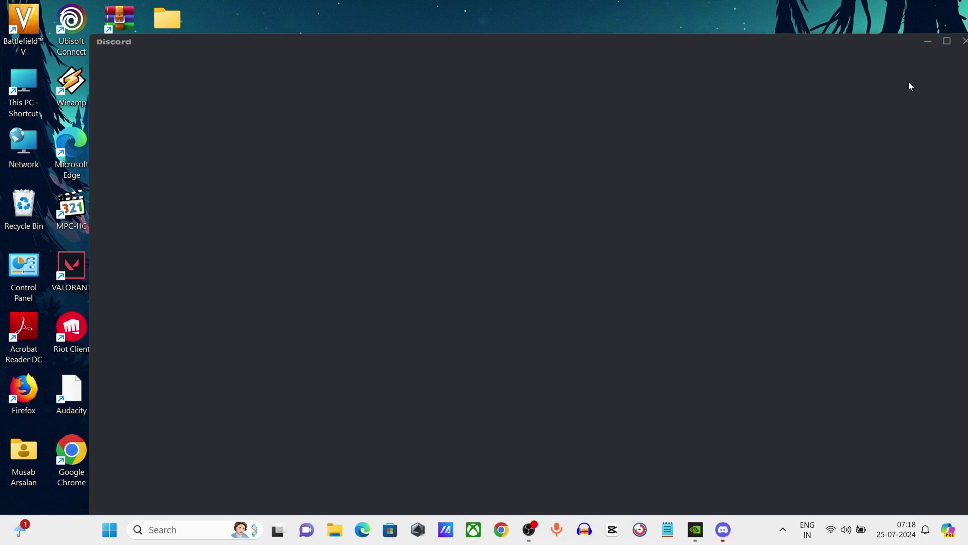
click(942, 40)
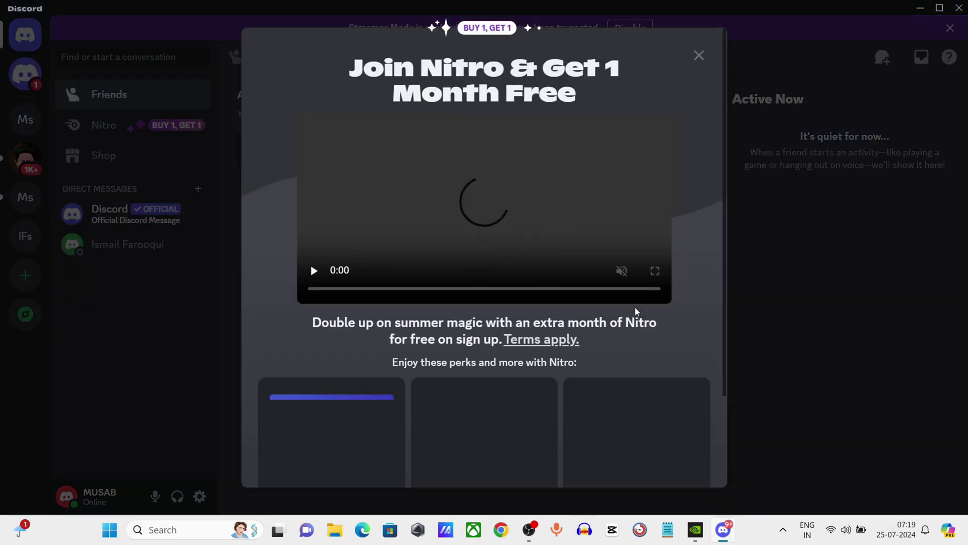
click(698, 55)
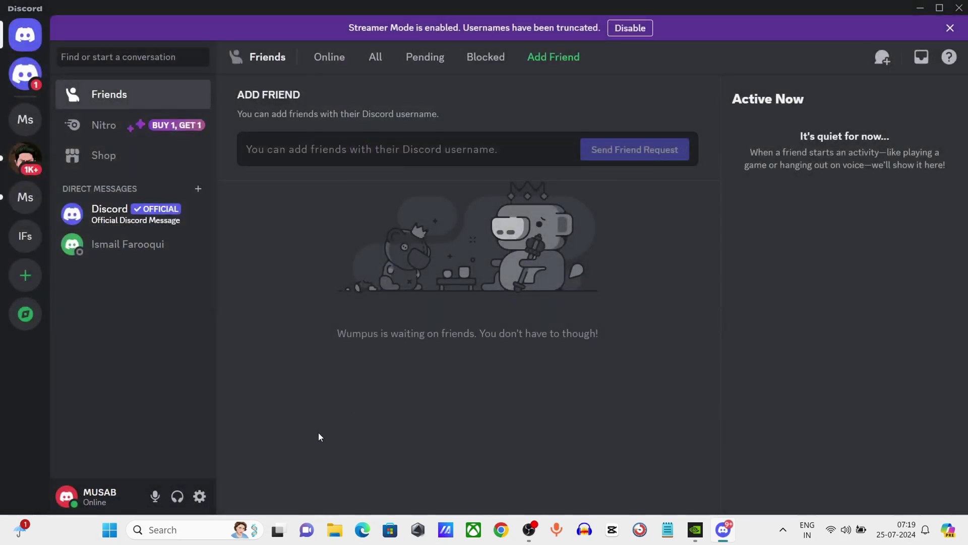
Disable the in-game overlay in Discord's Game Overlay settings, then close Discord
click(200, 497)
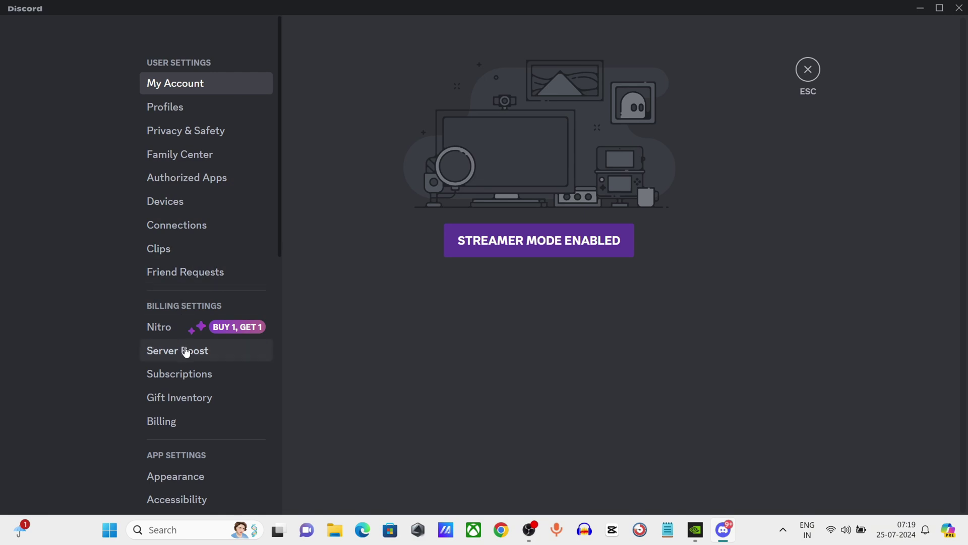
scroll(185, 351, down, 5)
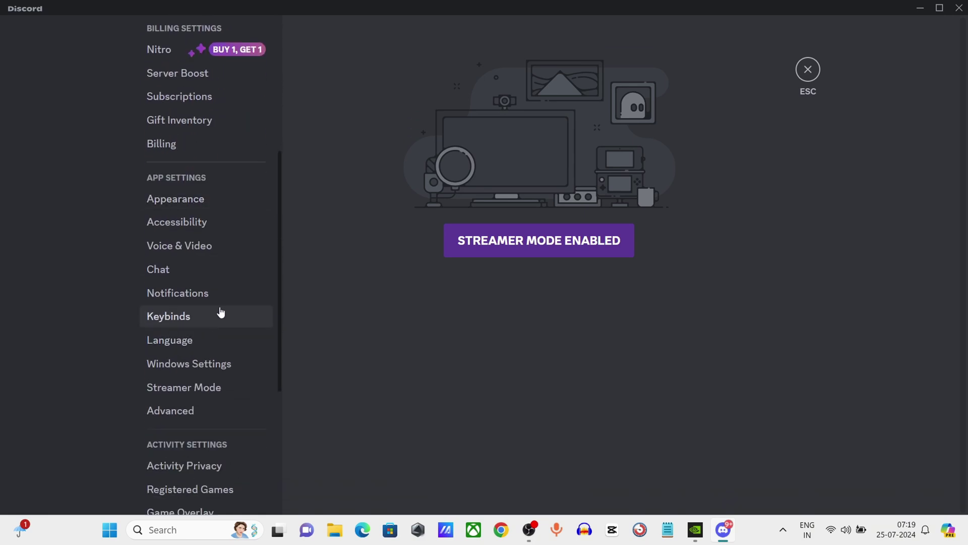
scroll(229, 309, down, 1)
scroll(225, 333, down, 1)
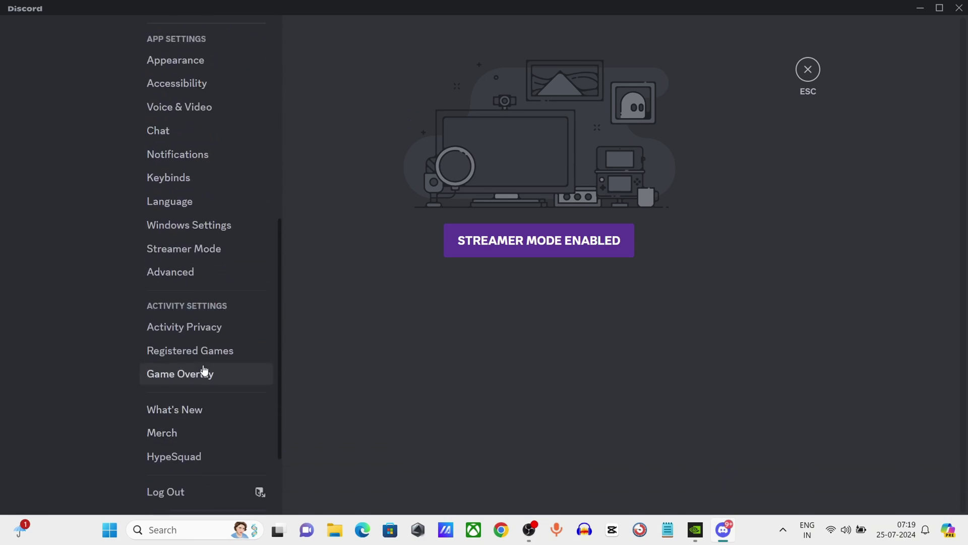
click(204, 373)
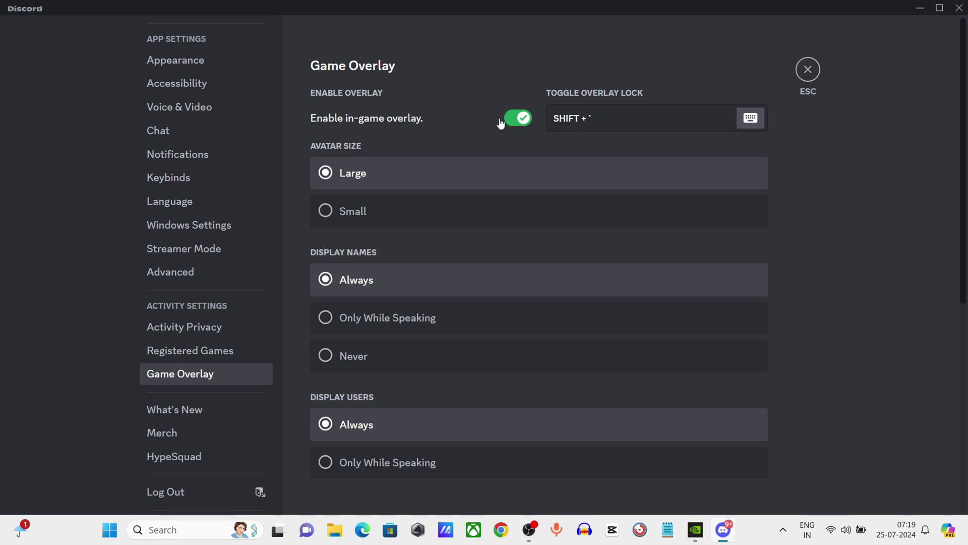
click(522, 126)
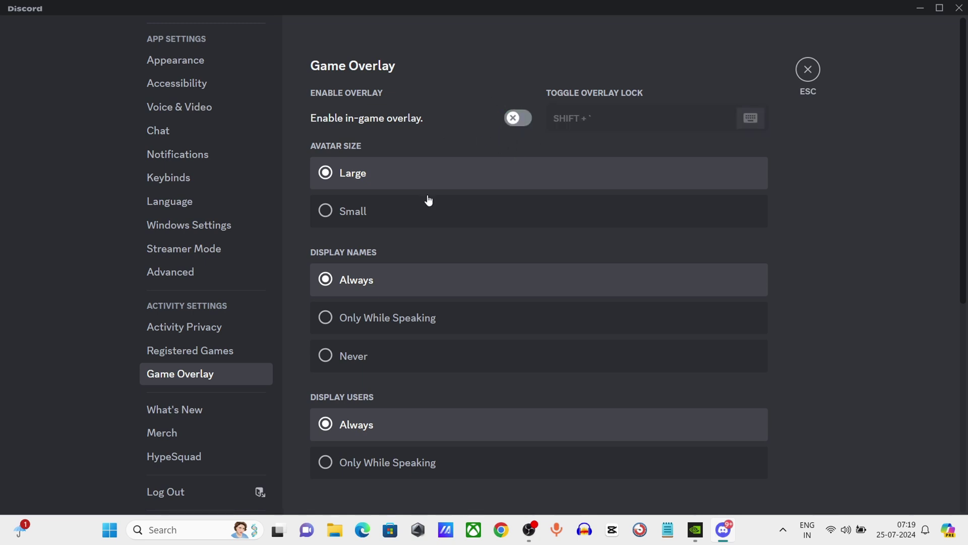
scroll(495, 346, down, 5)
scroll(469, 357, up, 5)
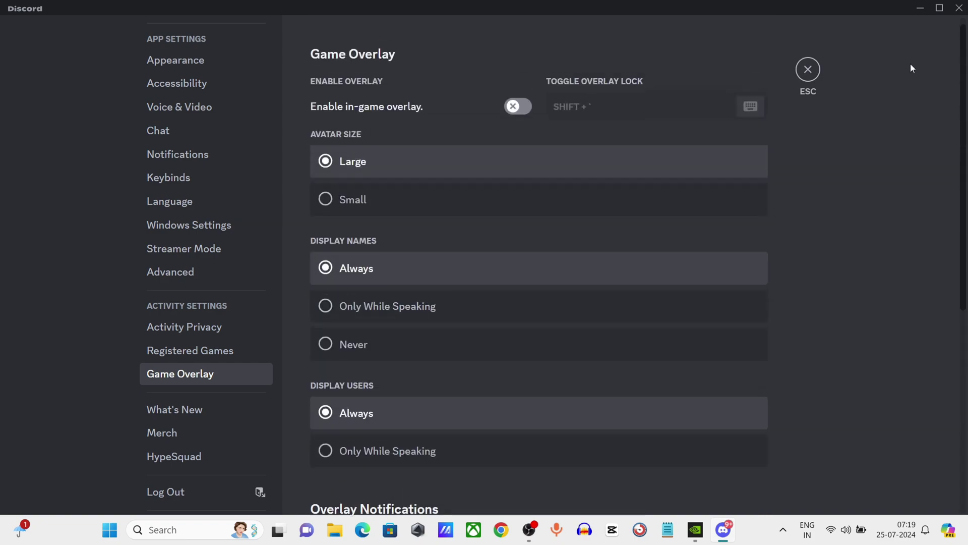
click(958, 8)
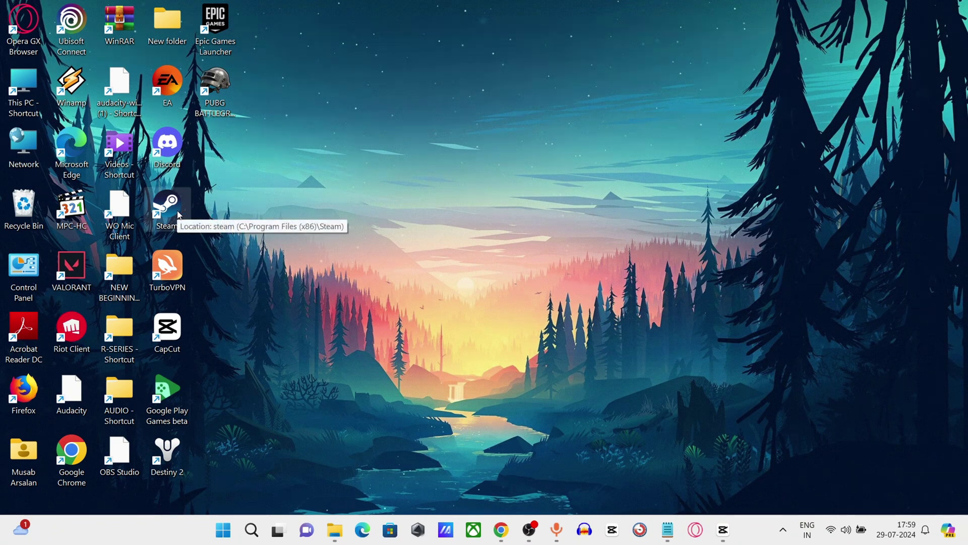
Launch Steam and open the properties of PUBG: BATTLEGROUNDS from the game library
double_click(168, 207)
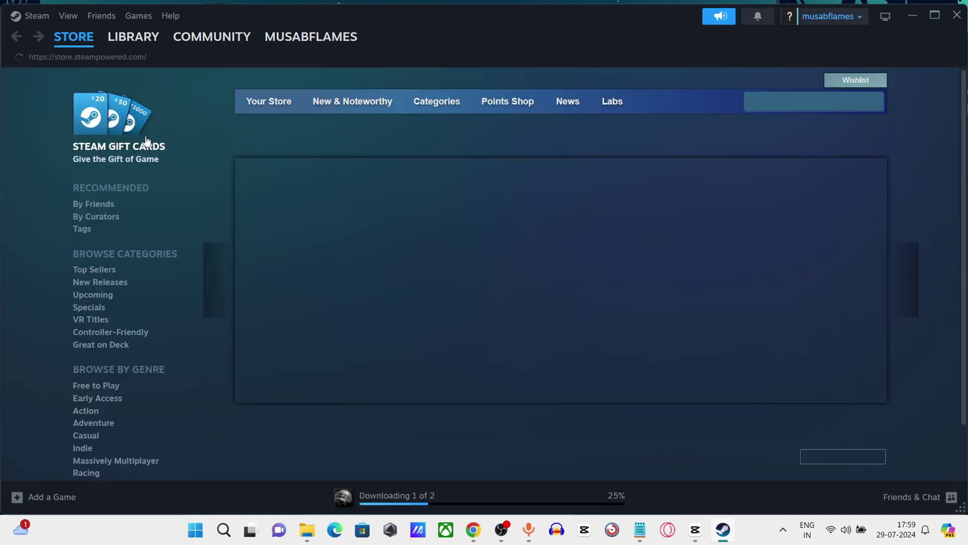
mouse_move(134, 42)
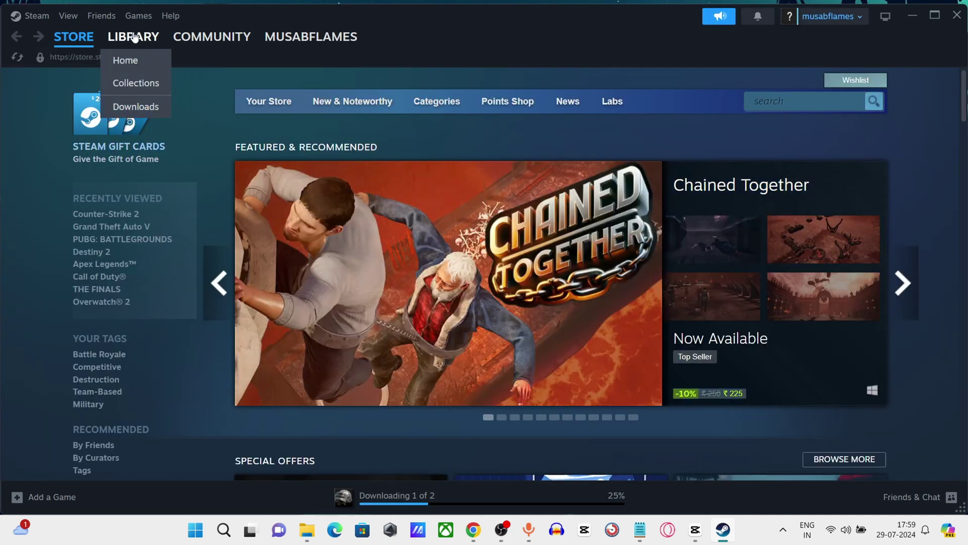
click(134, 66)
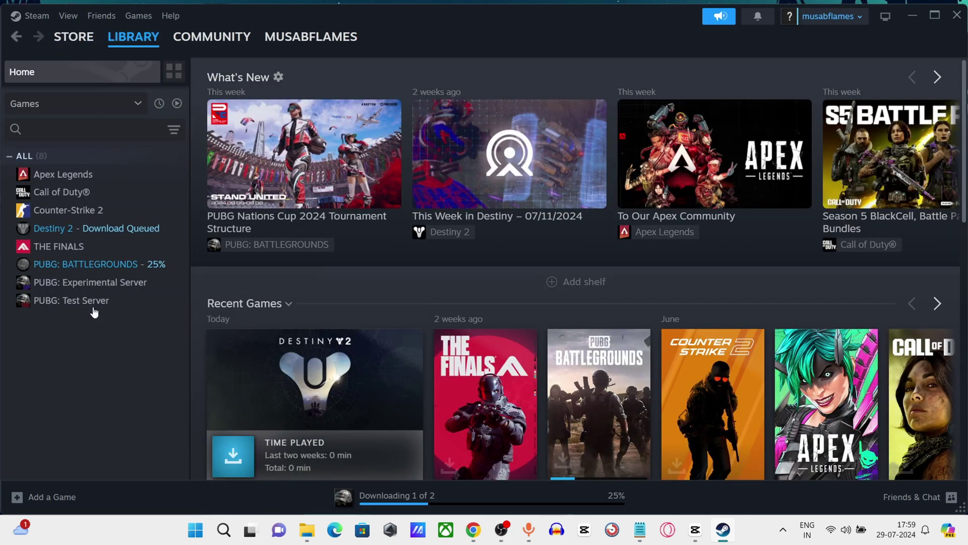
right_click(108, 264)
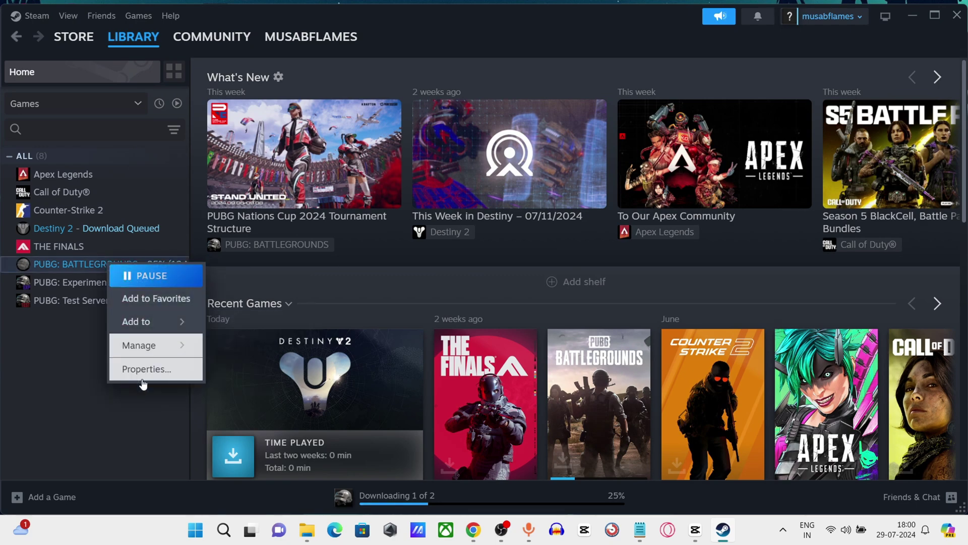
click(156, 371)
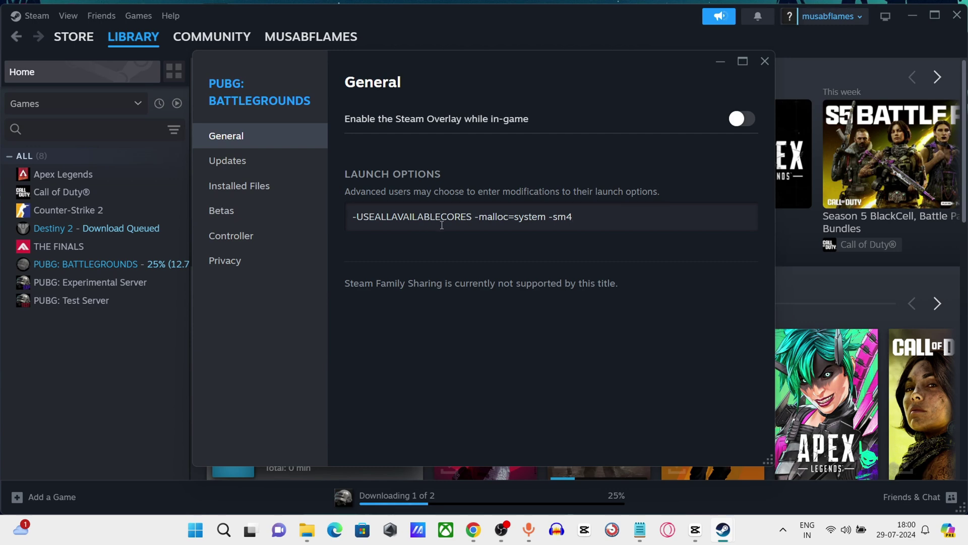
Switch to Notepad and select the line "-USEALLAVAILABLECORES -malloc=system -sm4 -d3d11" in the Launch Option note for copying
click(640, 529)
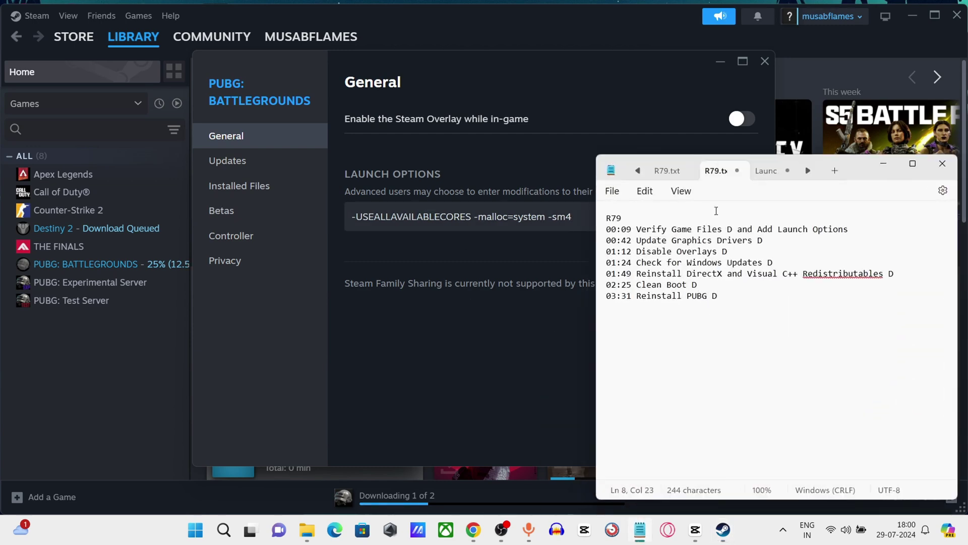
click(763, 171)
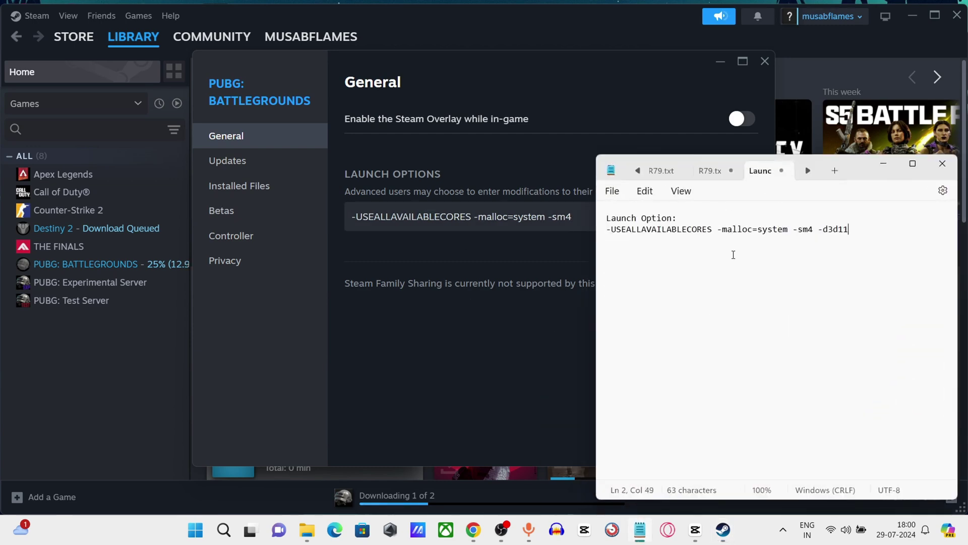
click(425, 276)
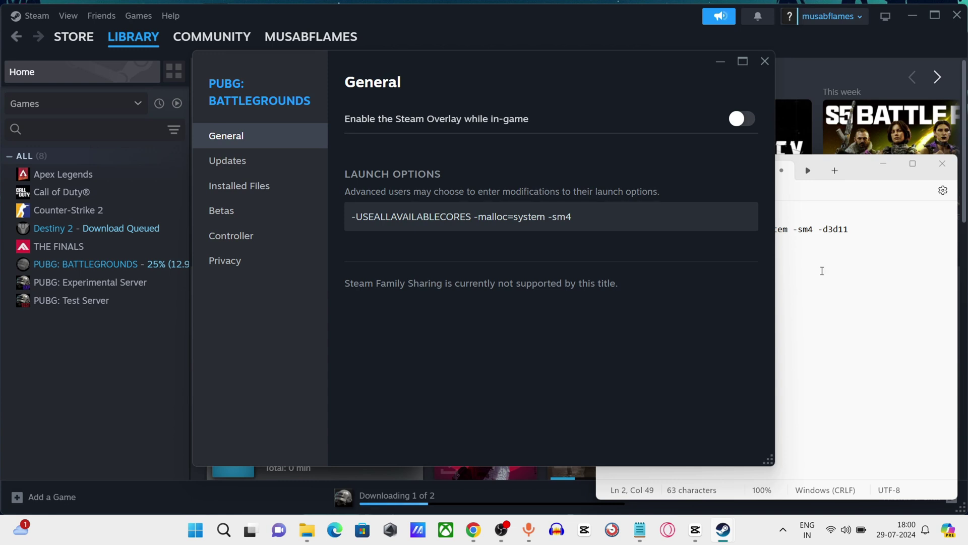
click(850, 247)
drag(856, 233, 613, 230)
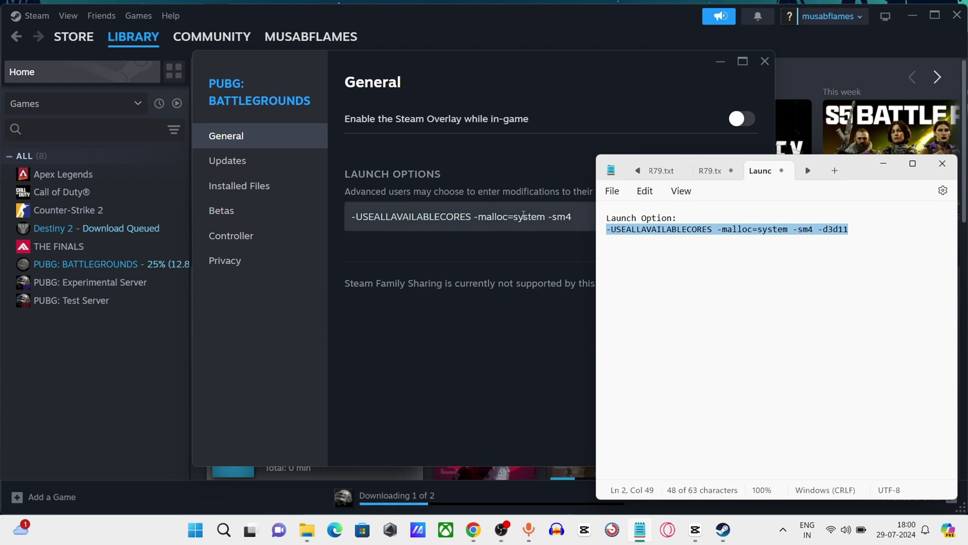
Replace the PUBG: BATTLEGROUNDS launch options in Steam with "-USEALLAVAILABLECORES -malloc=system -sm4 -d3d11" and close the properties
click(524, 217)
key(ctrl+a)
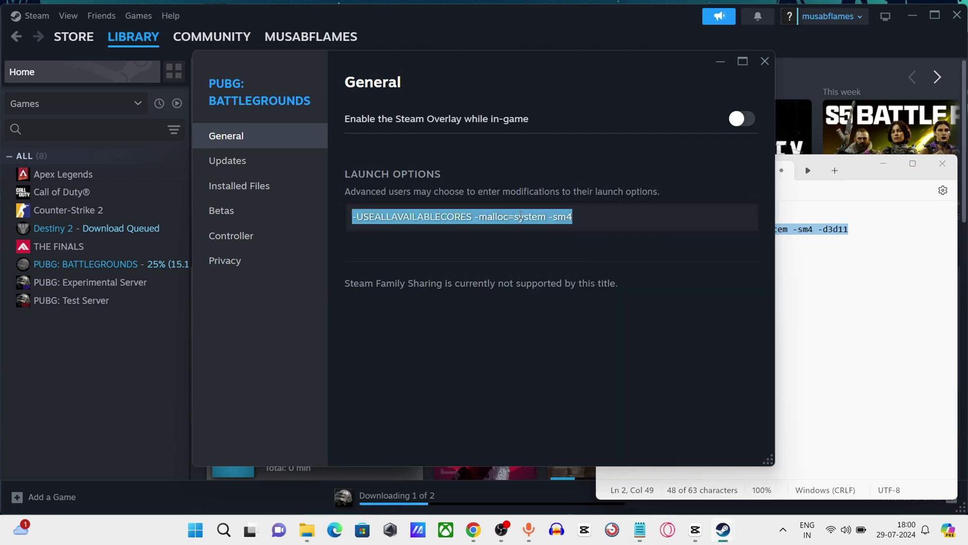
text(-USEALLAVAILABLECORES -malloc=system -sm4 -d3d11)
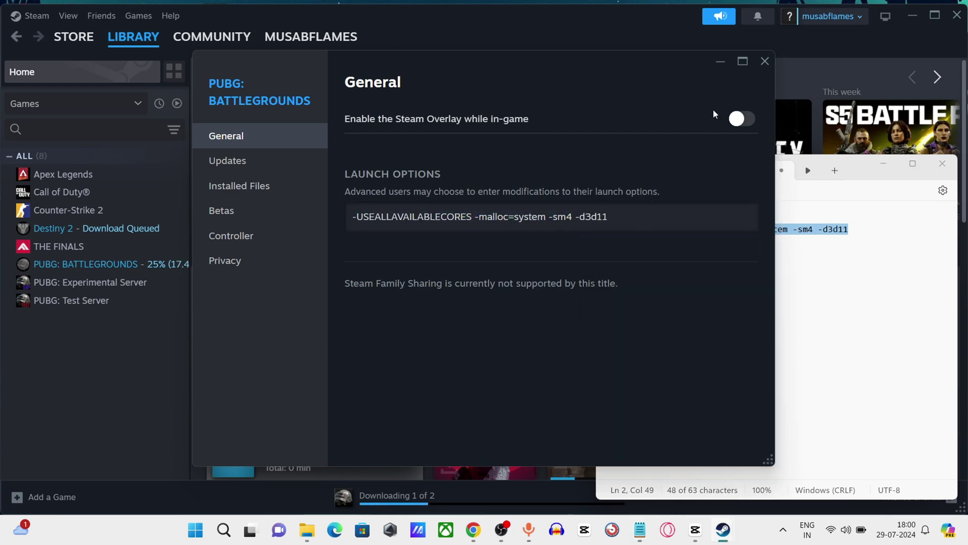
click(765, 61)
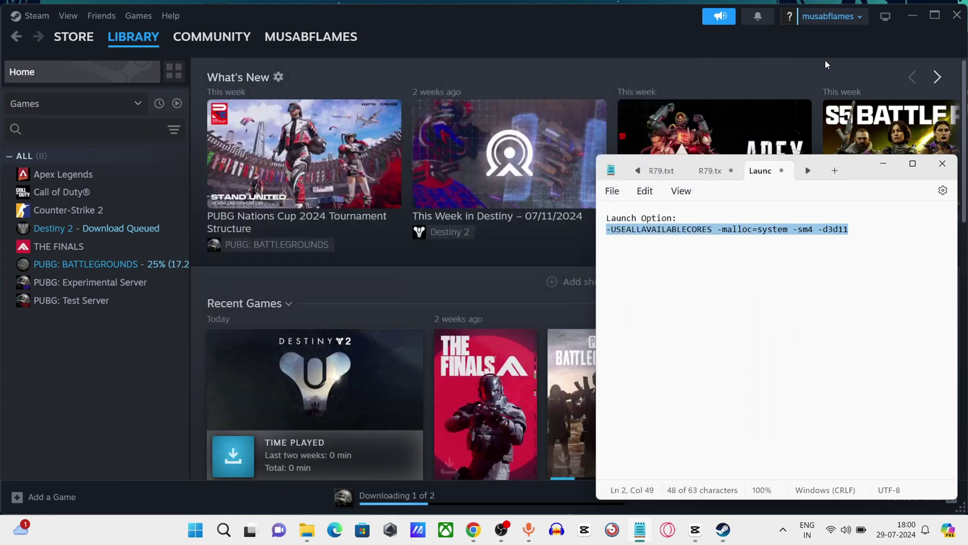
Minimize the Steam and Notepad windows to return to the desktop
click(912, 19)
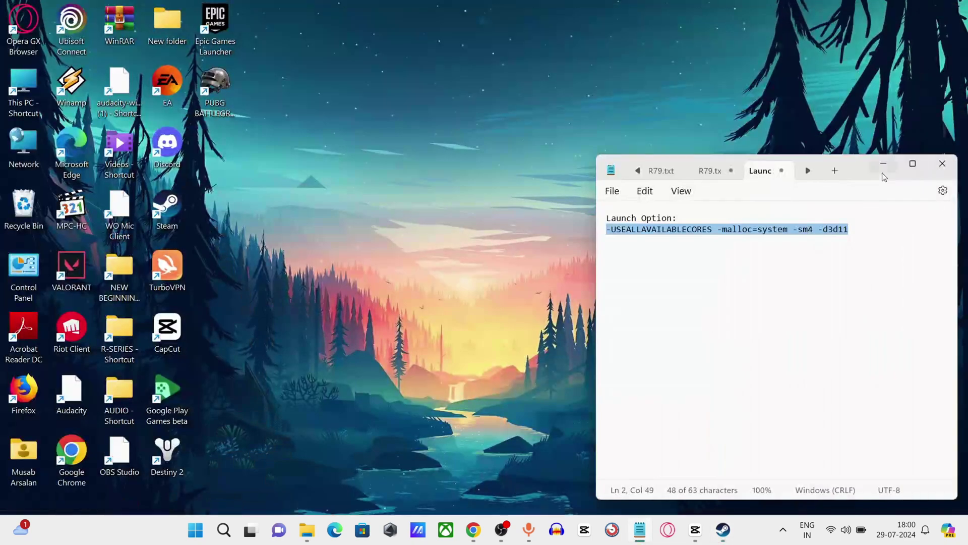
click(883, 165)
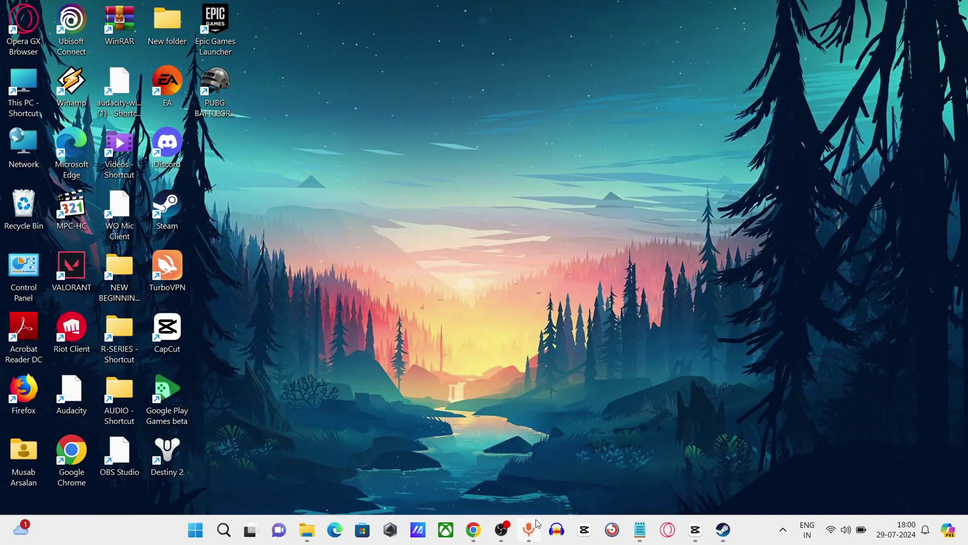
click(501, 530)
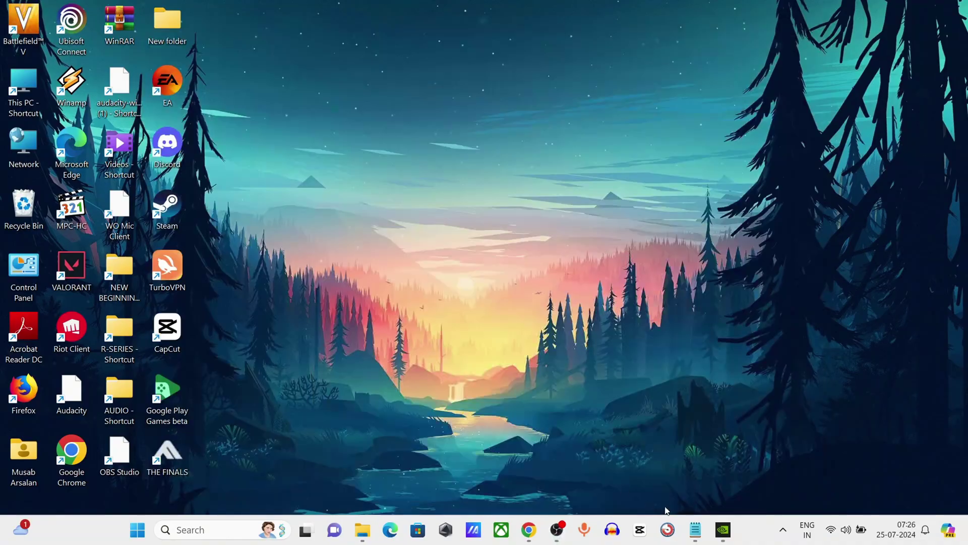
Check the Microsoft Visual C++ download link note in Notepad, minimize it and bring up a new Chrome tab
click(696, 530)
scroll(225, 390, up, 3)
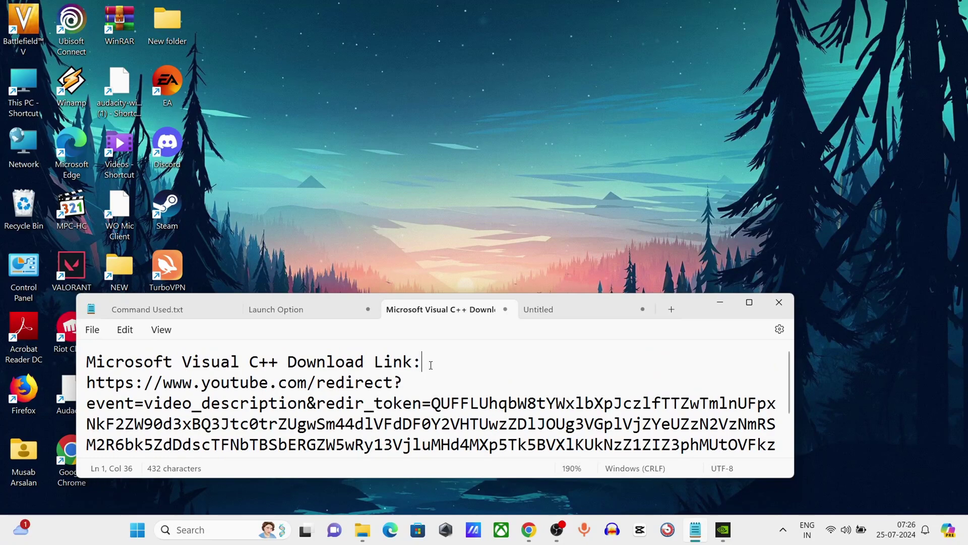
click(720, 302)
mouse_move(529, 530)
click(598, 457)
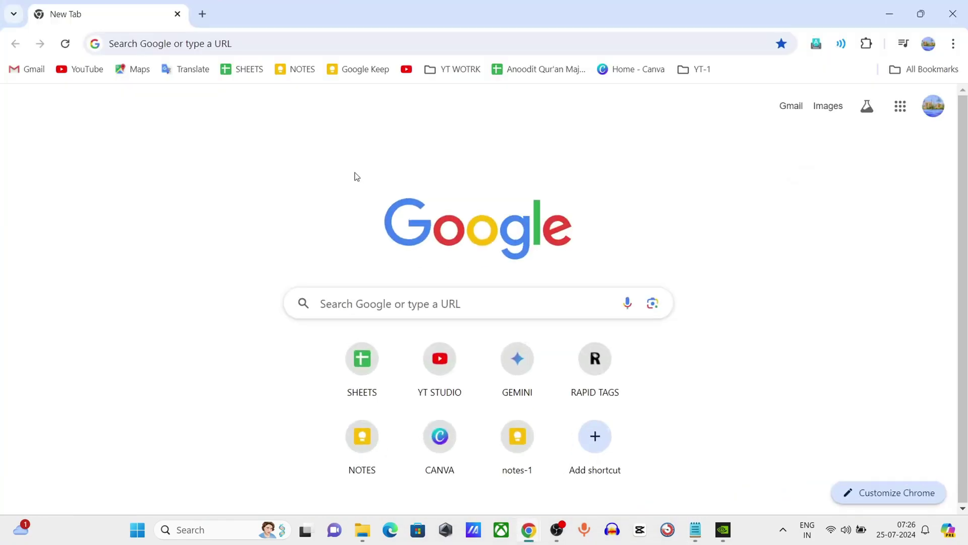
Reopen the Notepad note and select the complete Microsoft Visual C++ download link for copying
click(696, 530)
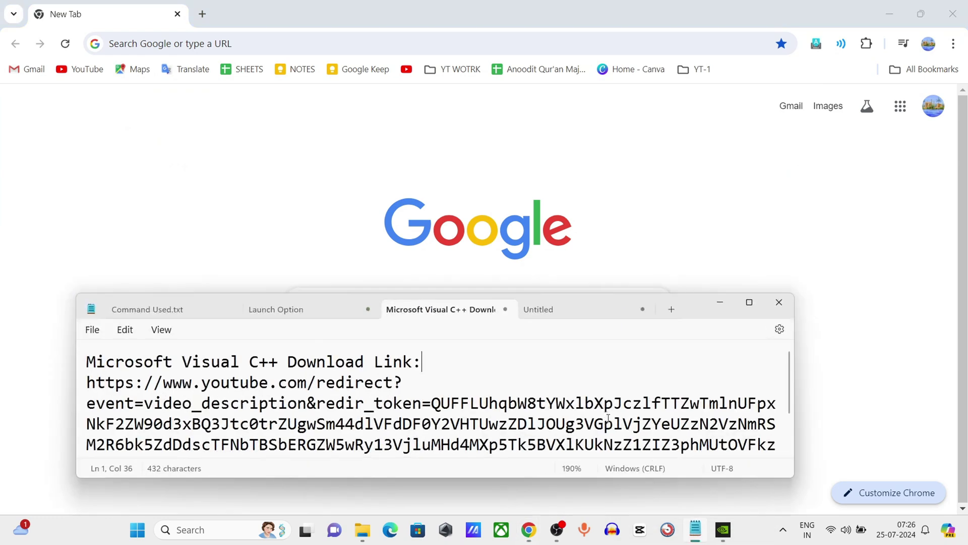
triple_click(86, 385)
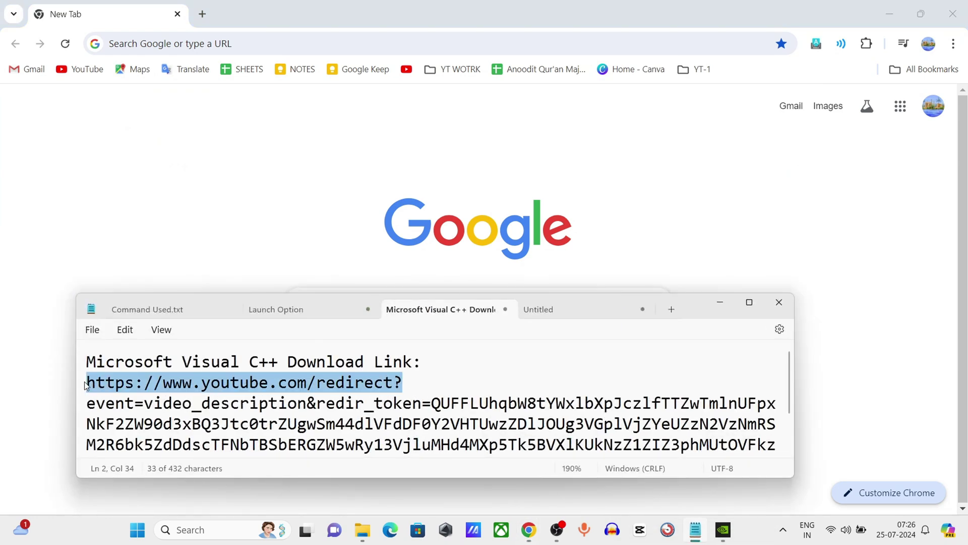
click(89, 385)
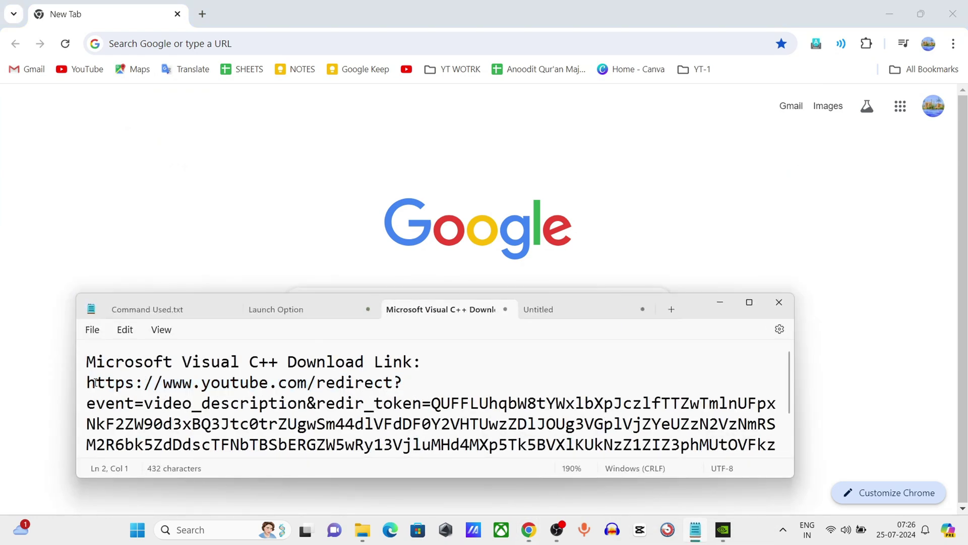
drag(87, 382, 712, 477)
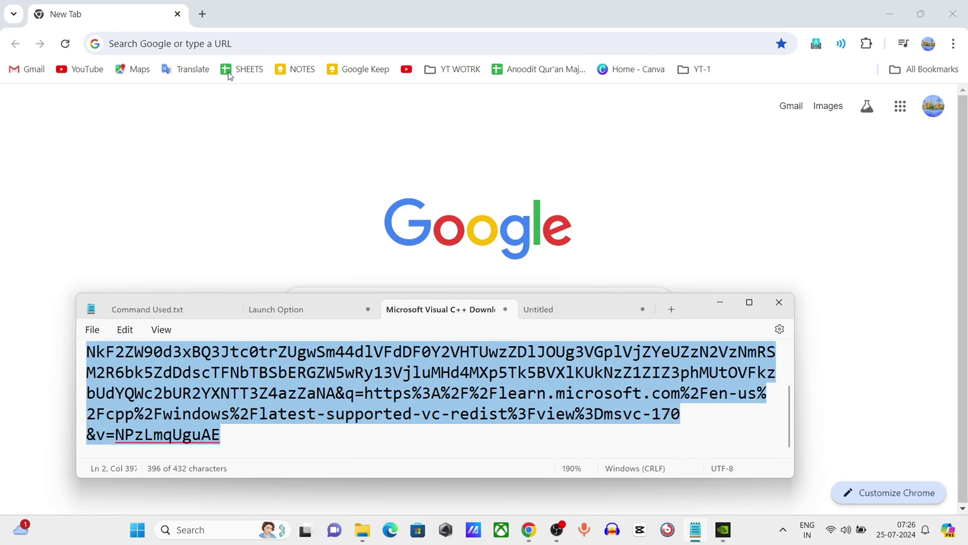
Open the copied link in Chrome and go to the table of Visual C++ Redistributable download links by architecture
click(234, 43)
key(ctrl+v)
key(Return)
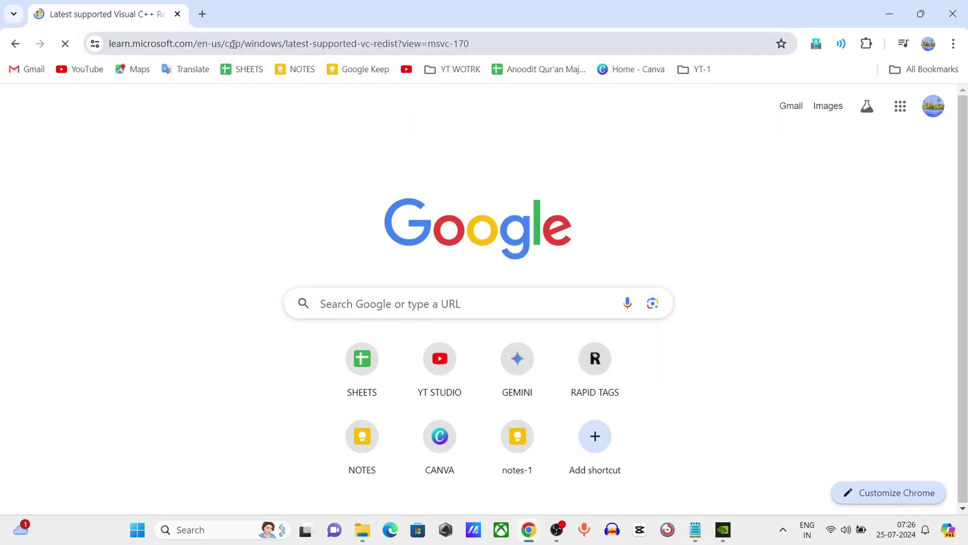
scroll(401, 330, down, 8)
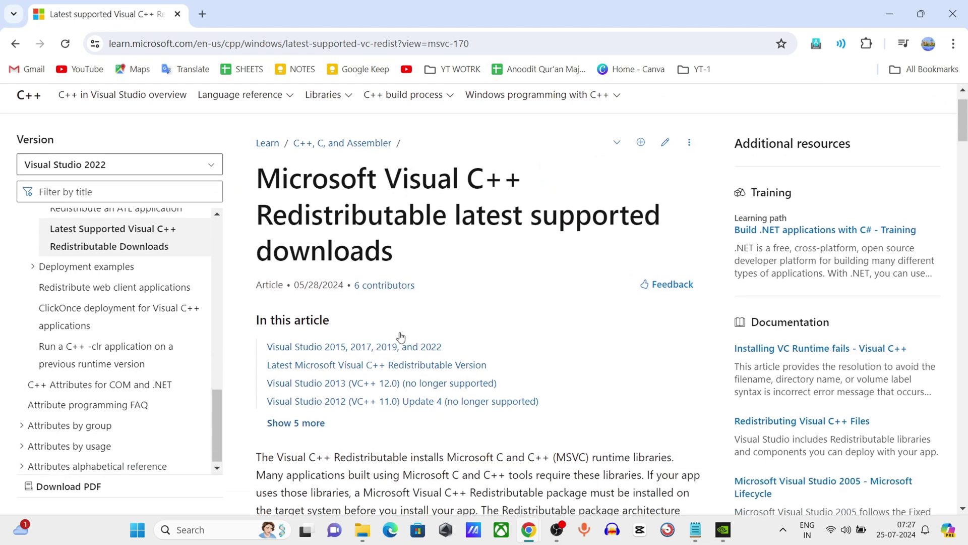
scroll(403, 330, down, 14)
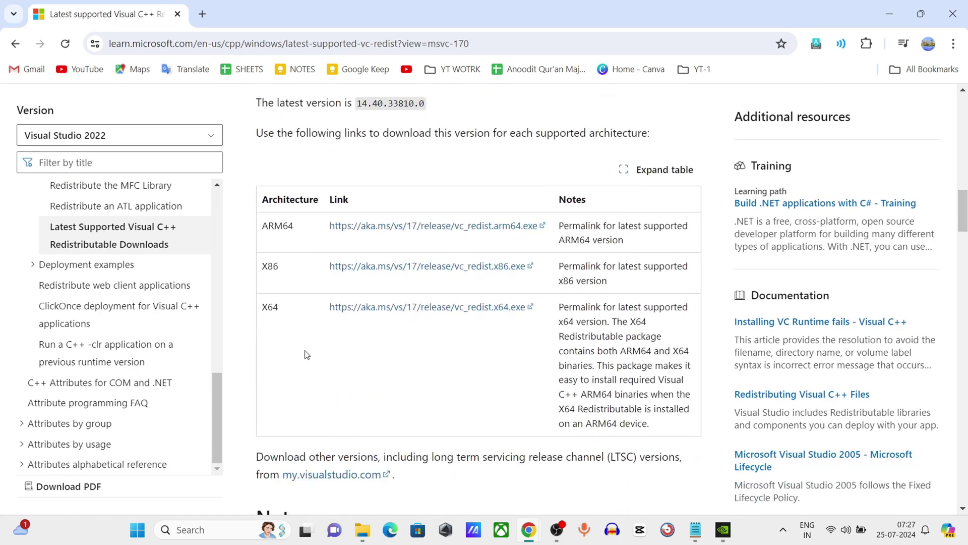
Look up the PC's system type in the About your PC settings, then close Settings
click(211, 530)
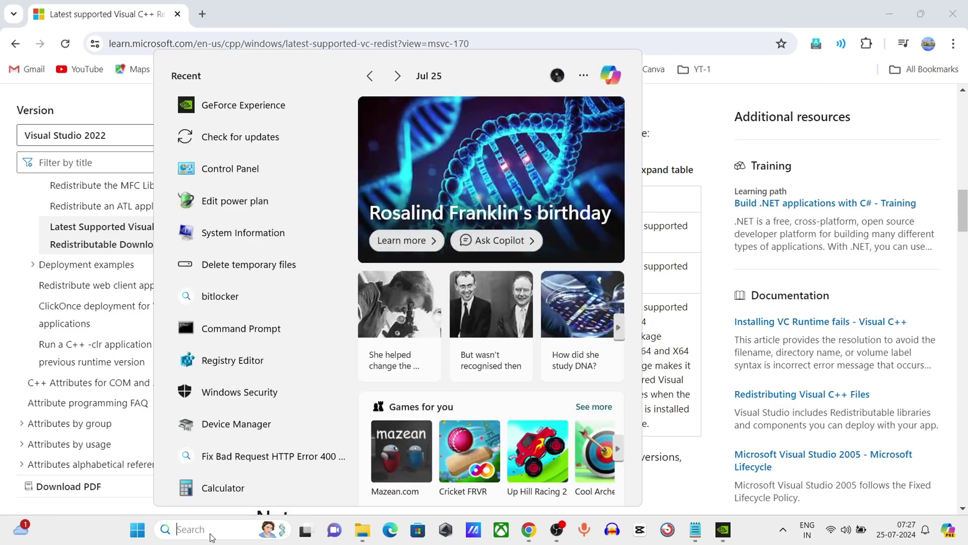
text(about)
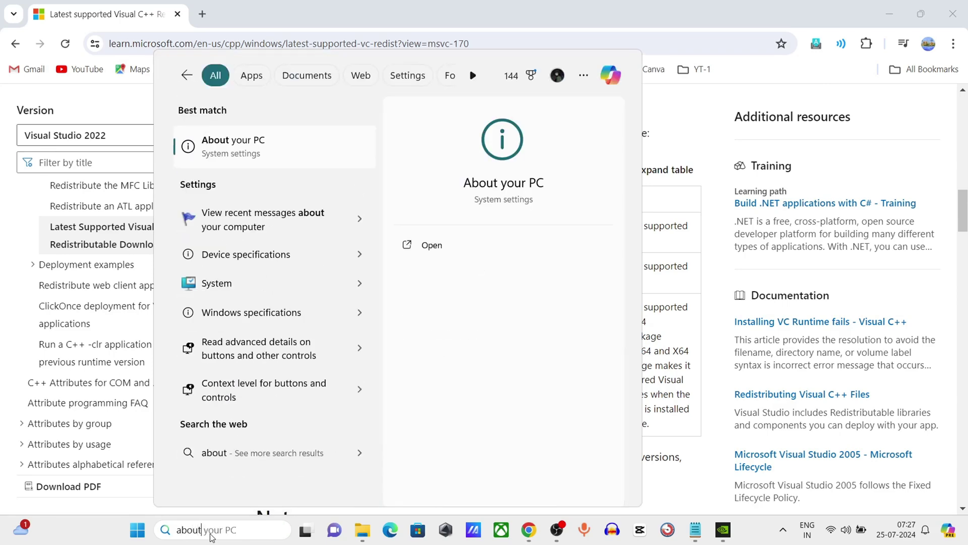
click(288, 166)
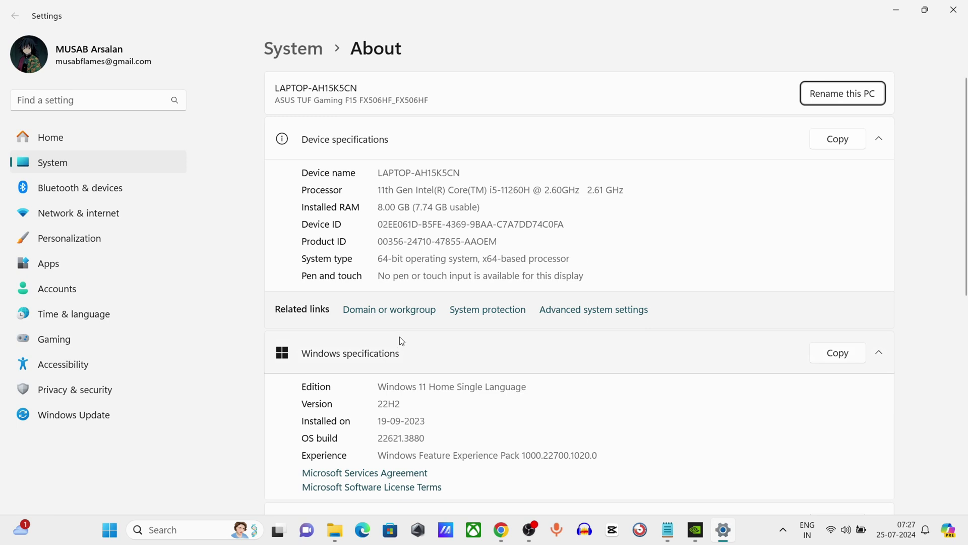
click(383, 258)
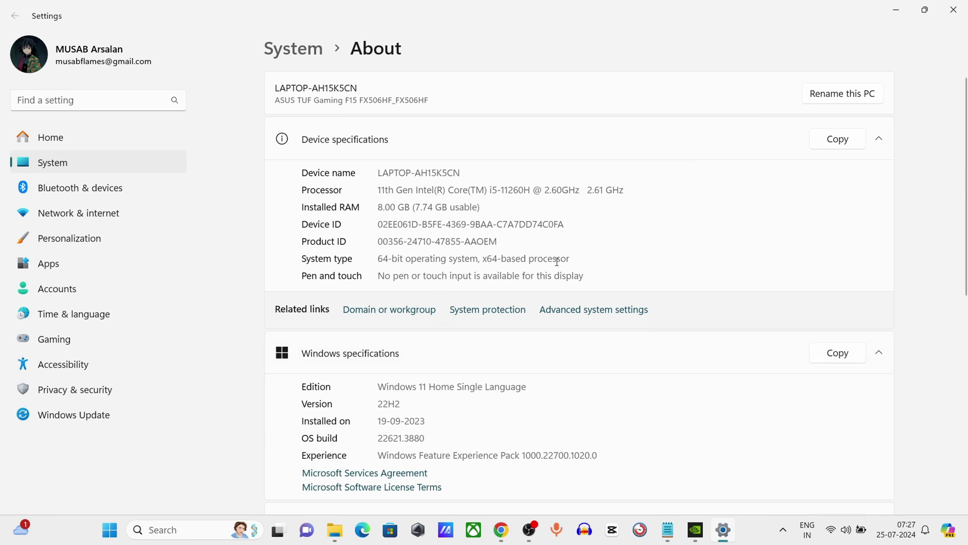
drag(557, 262, 404, 260)
click(954, 10)
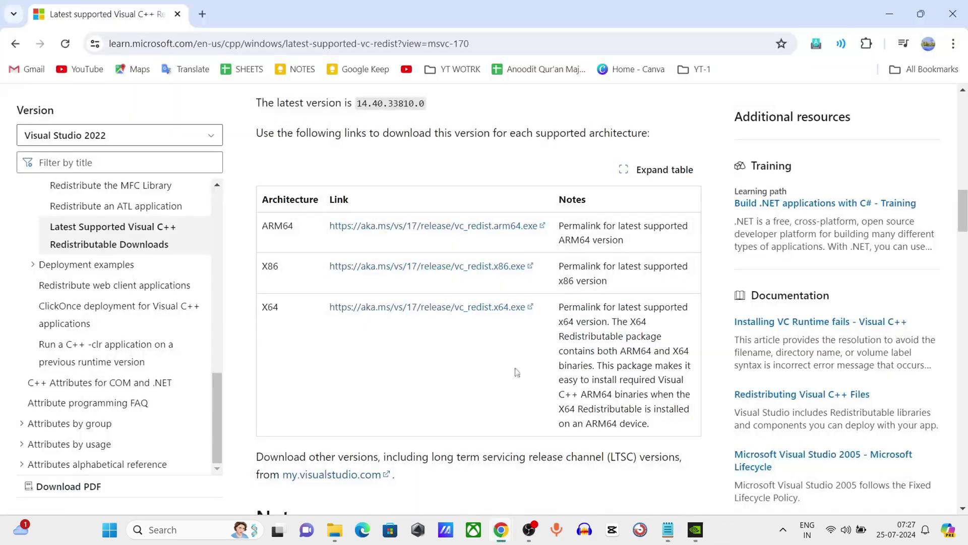
Download the X64 Visual C++ Redistributable installer, VC_redist.x64, into the Downloads folder
click(368, 309)
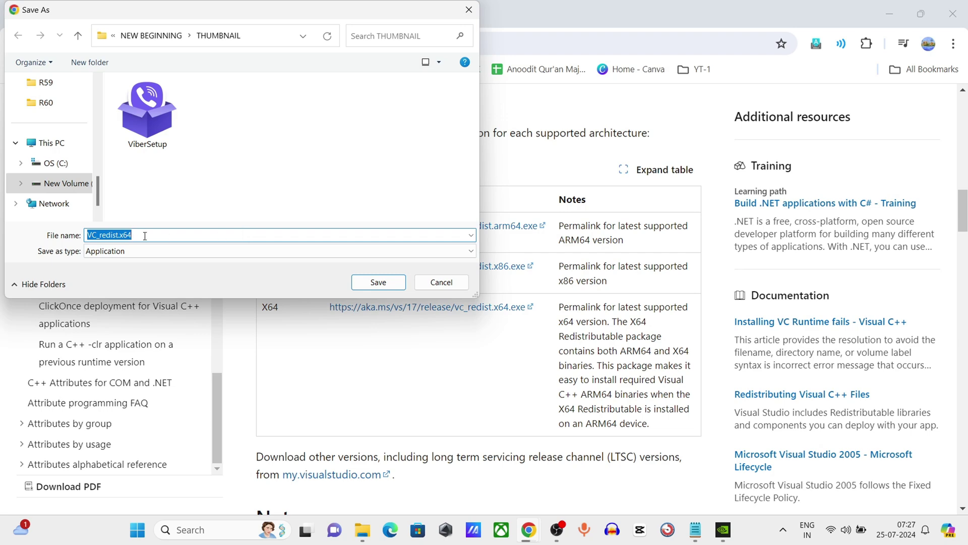
scroll(65, 162, up, 5)
click(57, 123)
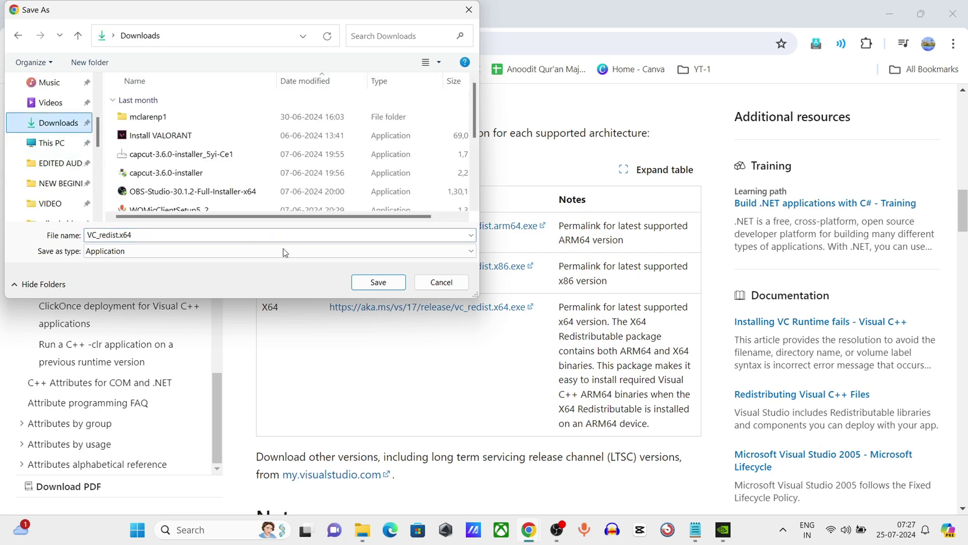
click(373, 283)
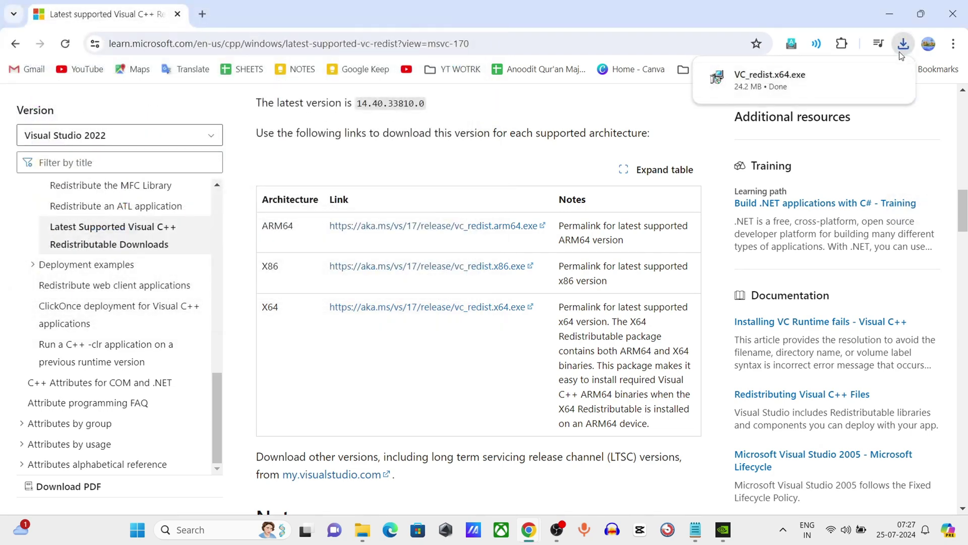
mouse_move(767, 87)
Try to open the shortened DirectX download link from the Notepad note in a new Chrome tab, then close that tab
click(203, 14)
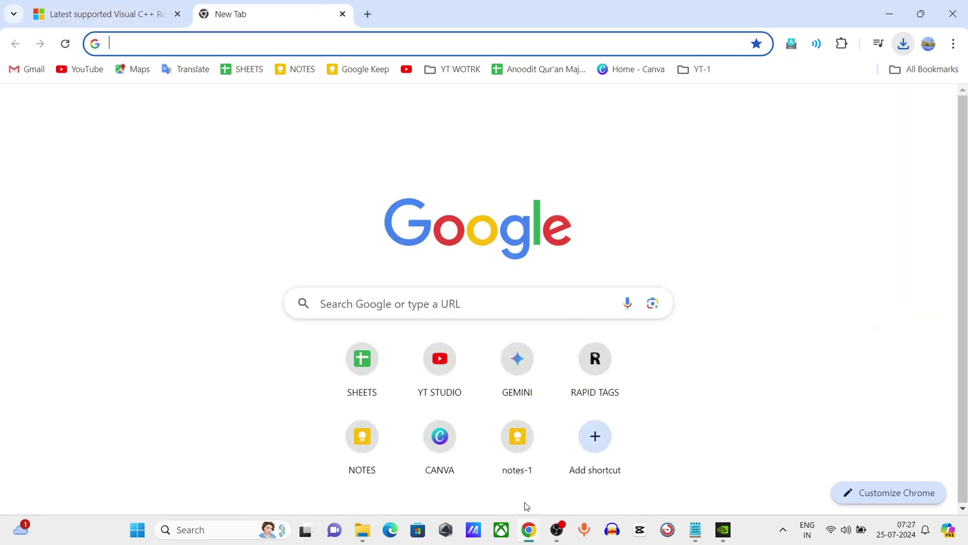
click(696, 529)
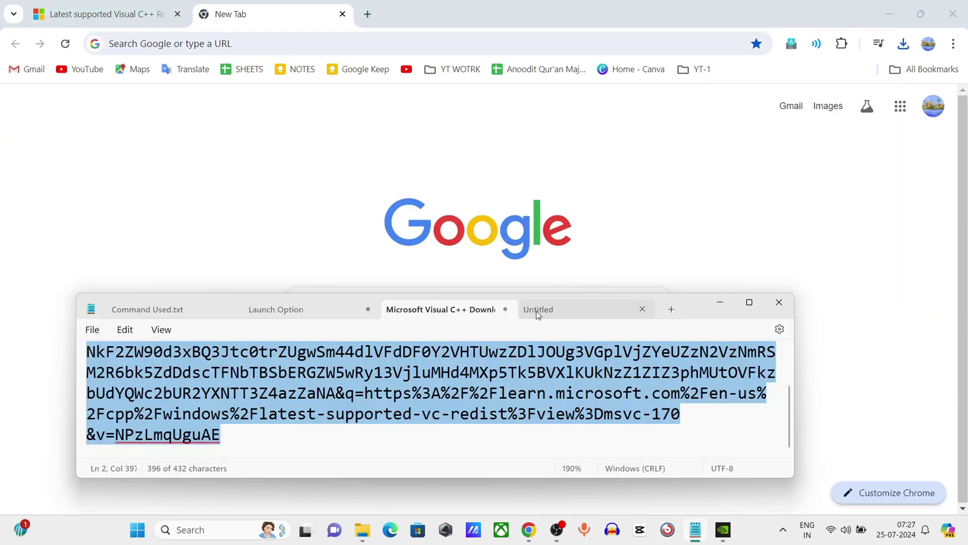
click(585, 307)
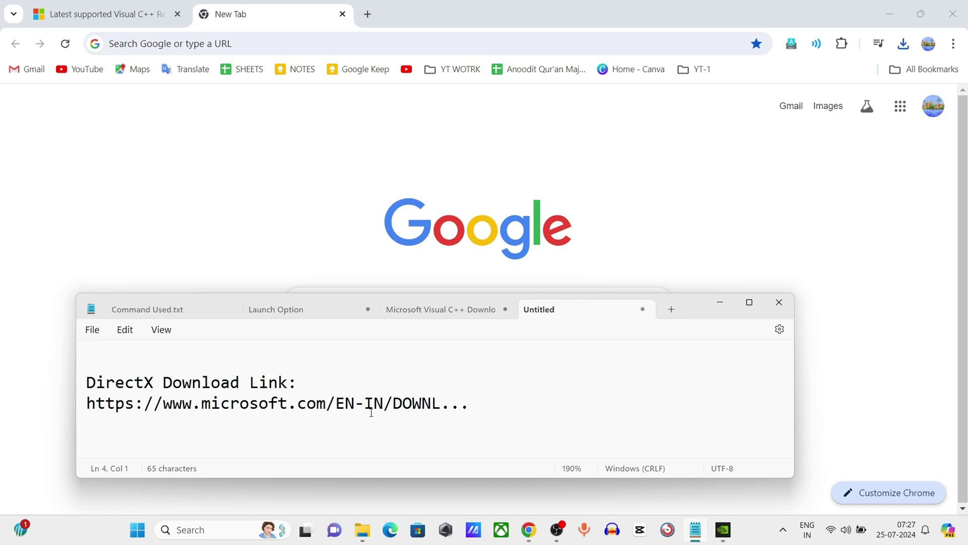
drag(486, 404, 86, 411)
key(ctrl+c)
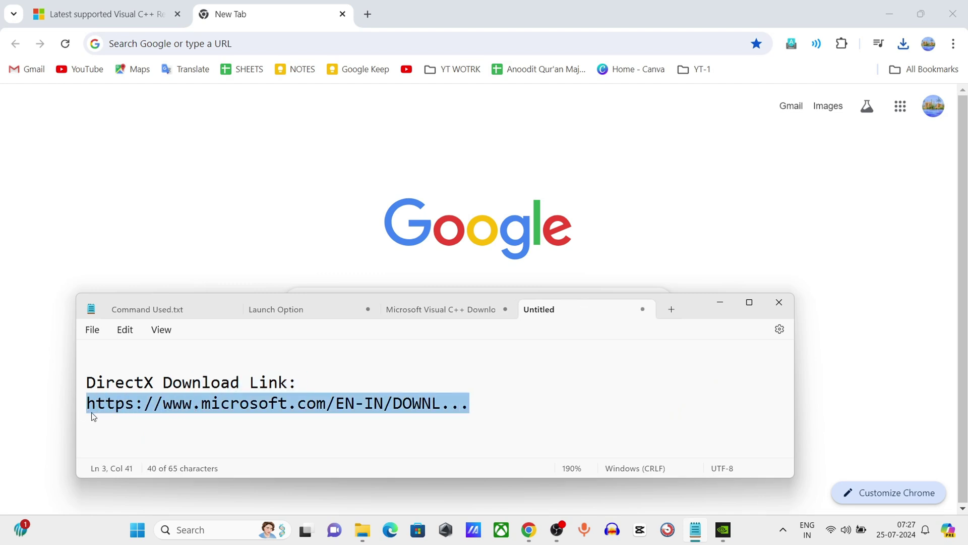
click(211, 44)
key(ctrl+v)
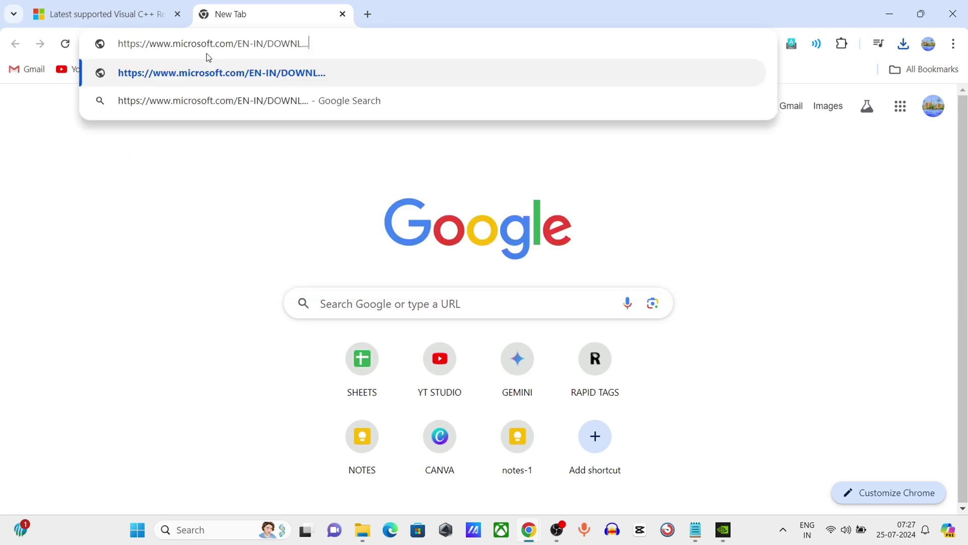
key(Return)
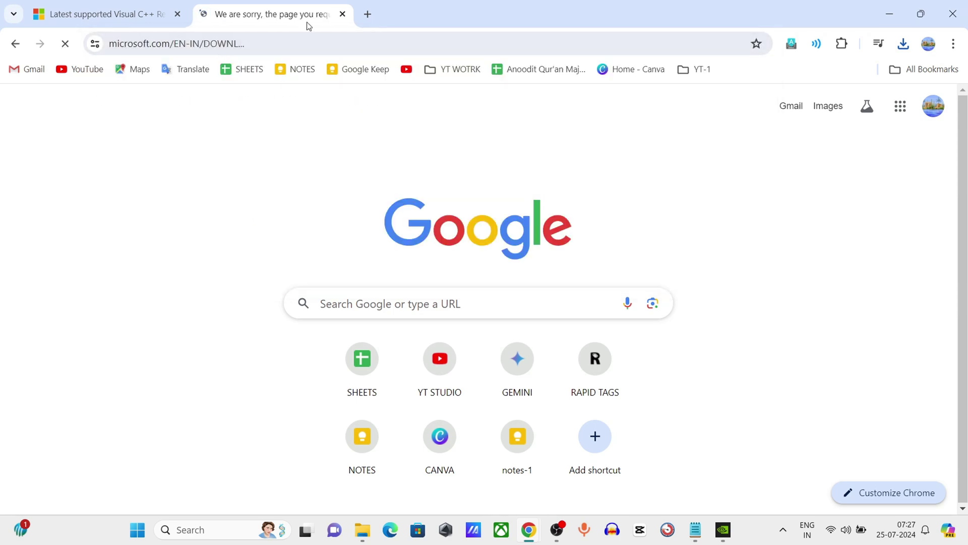
click(343, 14)
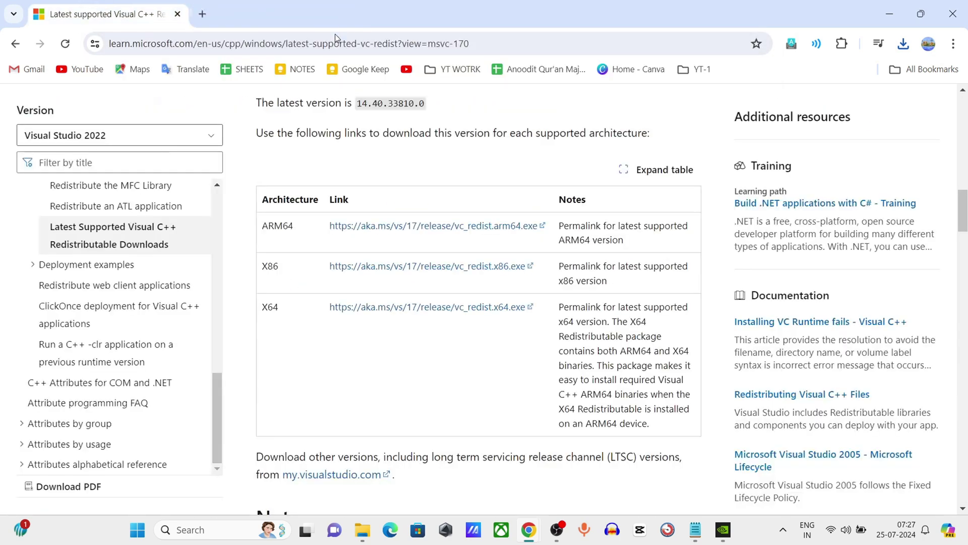
Copy the full DirectX download link from the Notepad note and open it in a new Chrome tab
click(202, 14)
key(alt+Tab)
drag(604, 434, 61, 401)
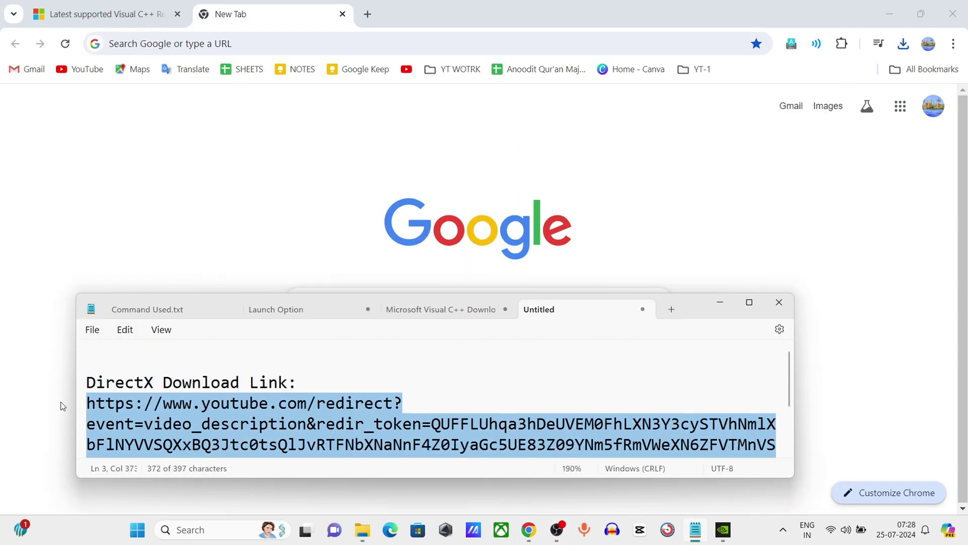
click(713, 302)
key(ctrl+v)
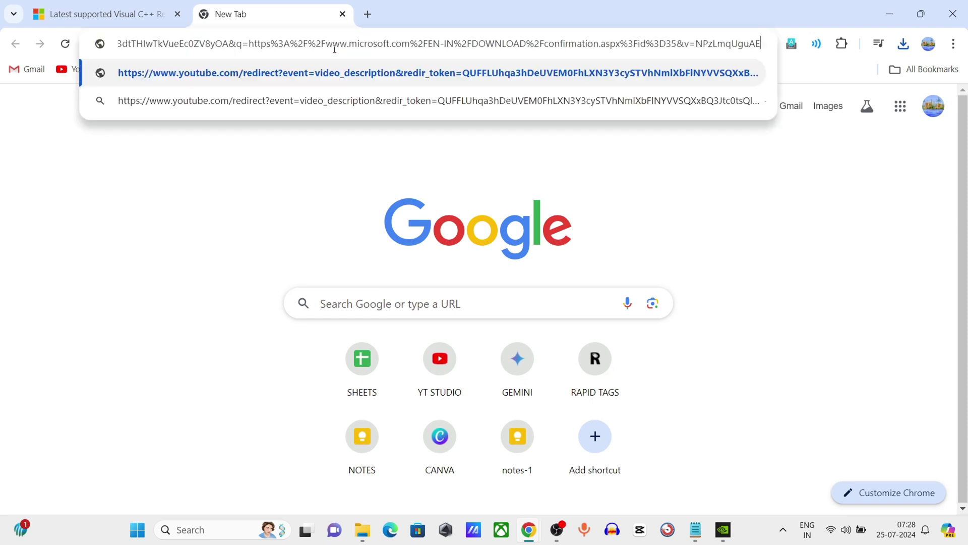
key(Return)
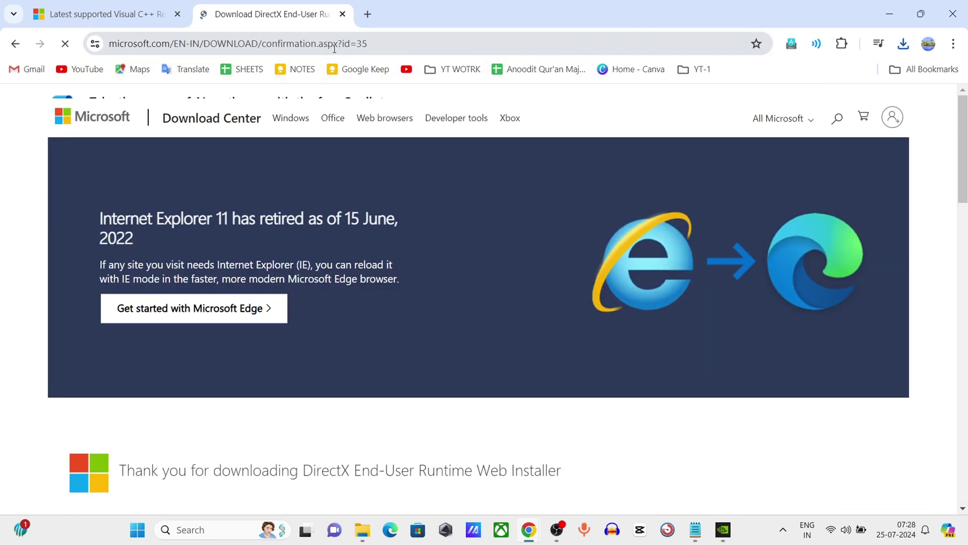
Cancel the automatic save, download dxwebsetup into Downloads with the page's manual download link, and minimize Chrome
scroll(470, 281, down, 3)
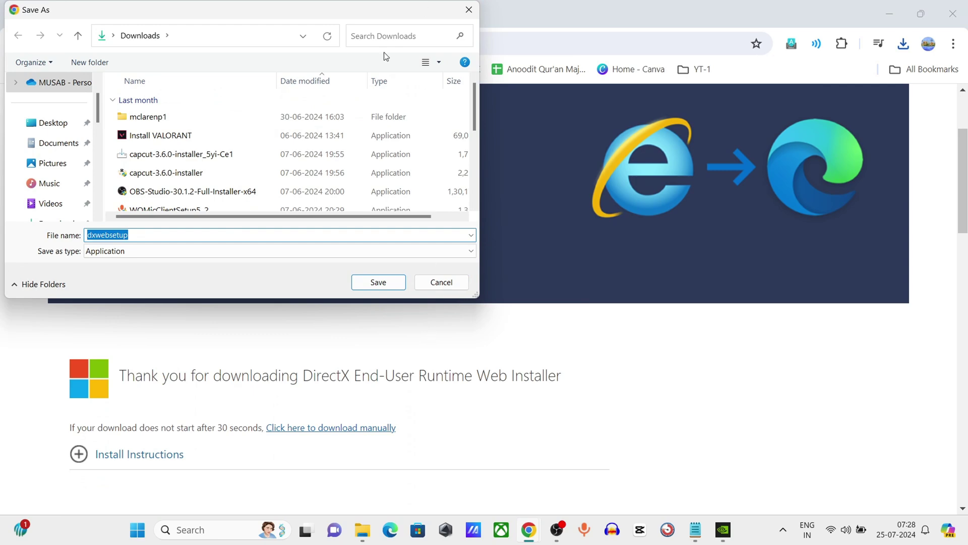
click(476, 15)
scroll(469, 432, down, 3)
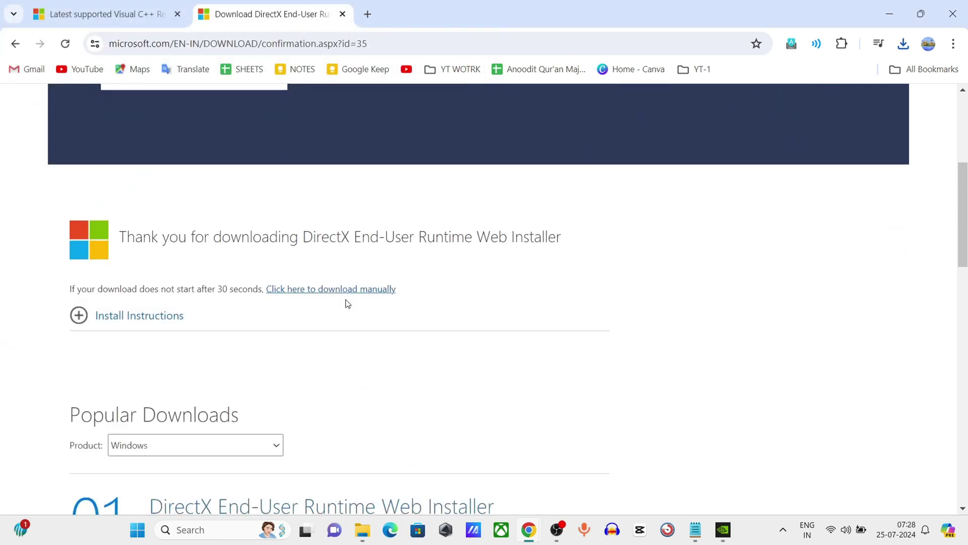
click(322, 294)
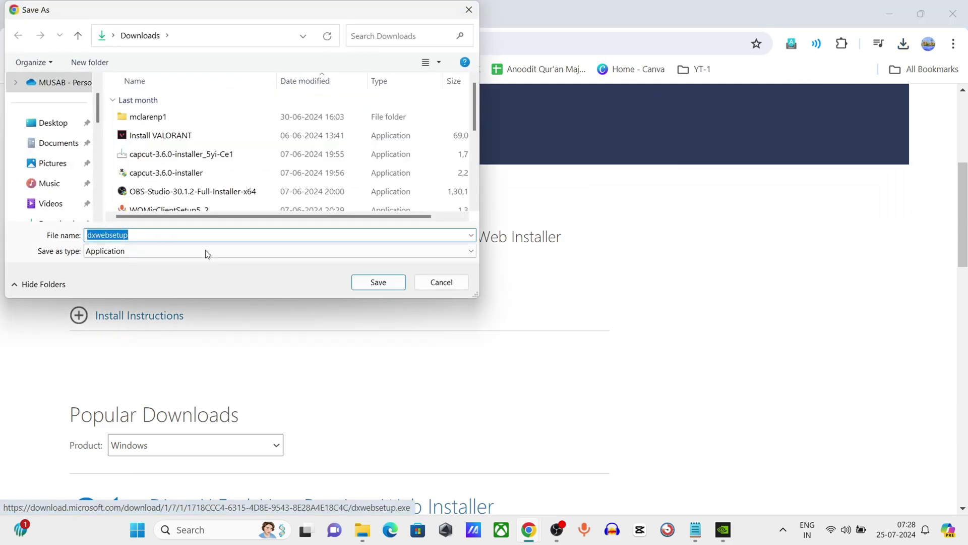
click(387, 283)
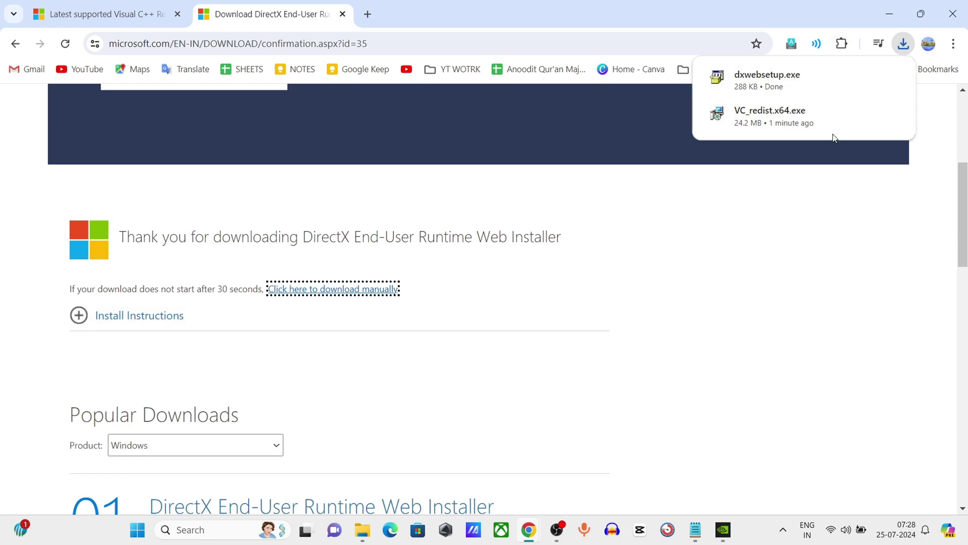
click(888, 14)
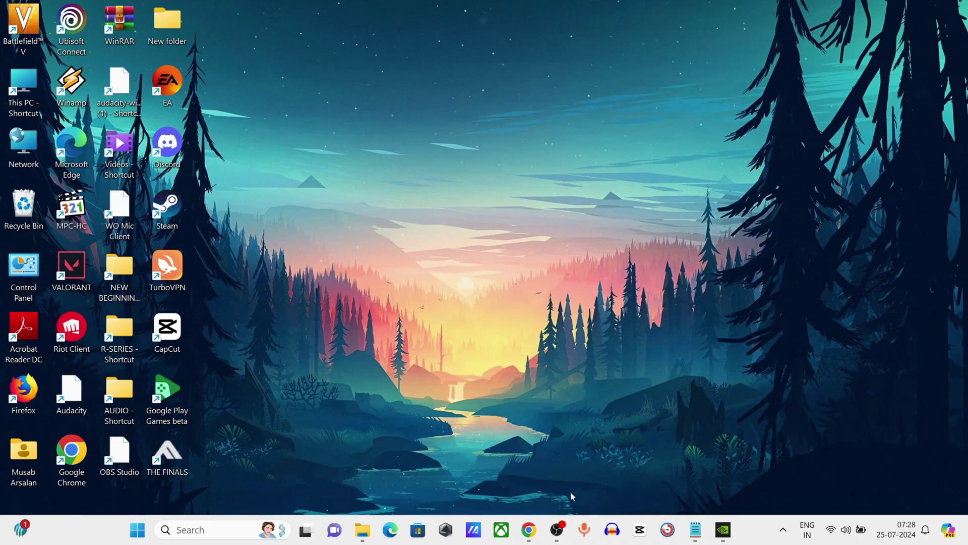
click(556, 530)
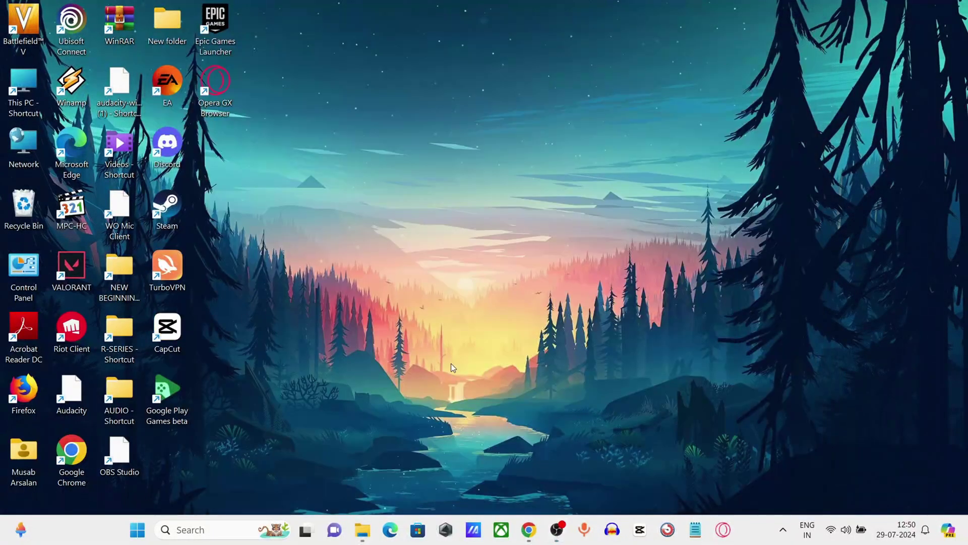
Search Windows for "MS CON", open System Configuration and move its window slightly
click(182, 533)
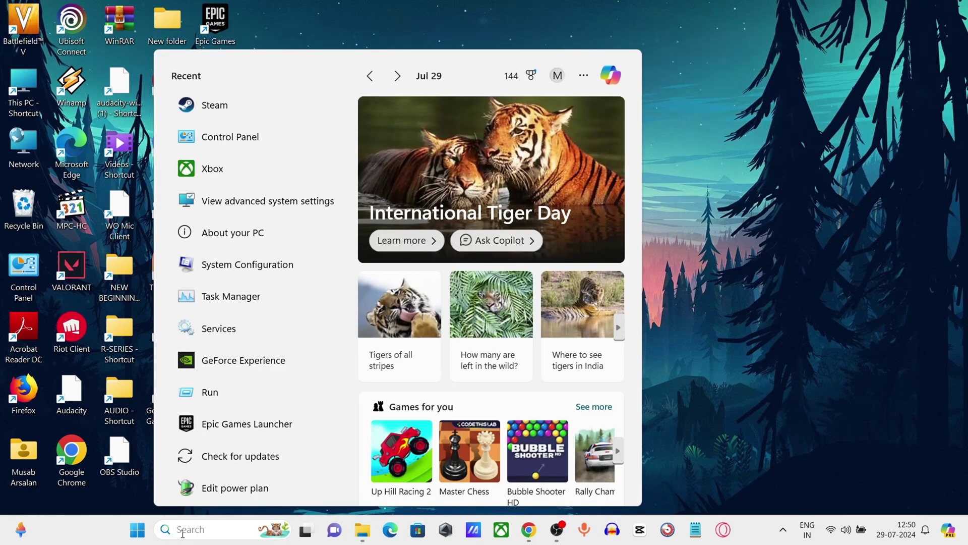
text(MS CON)
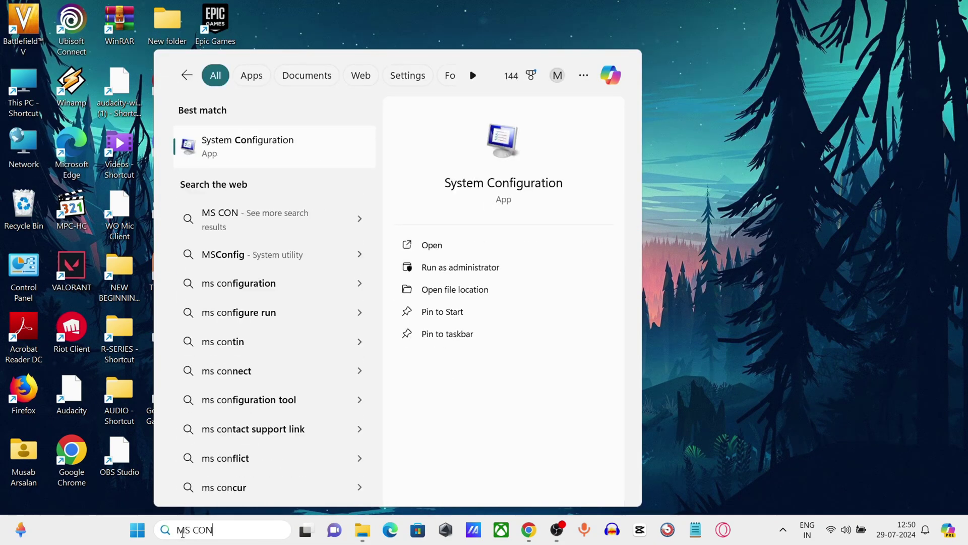
click(224, 146)
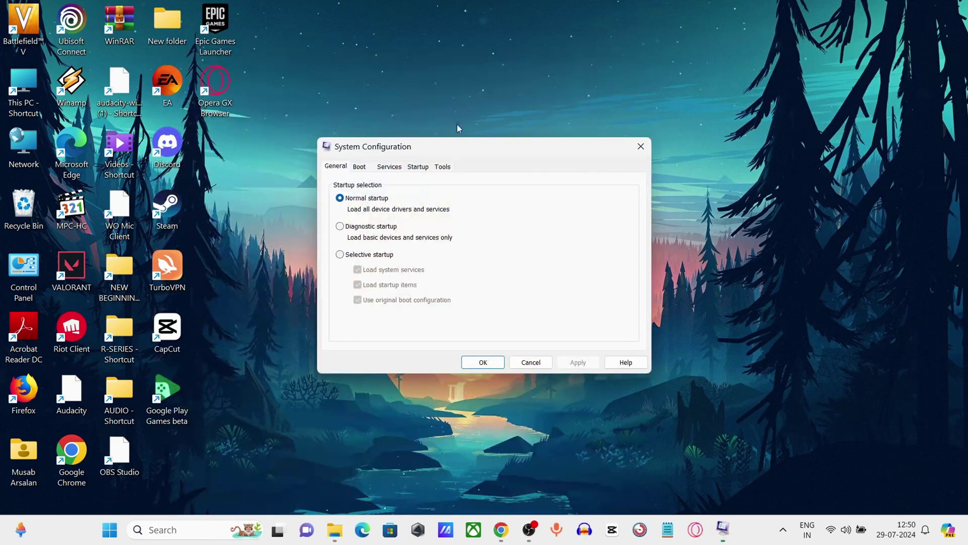
drag(518, 131, 523, 125)
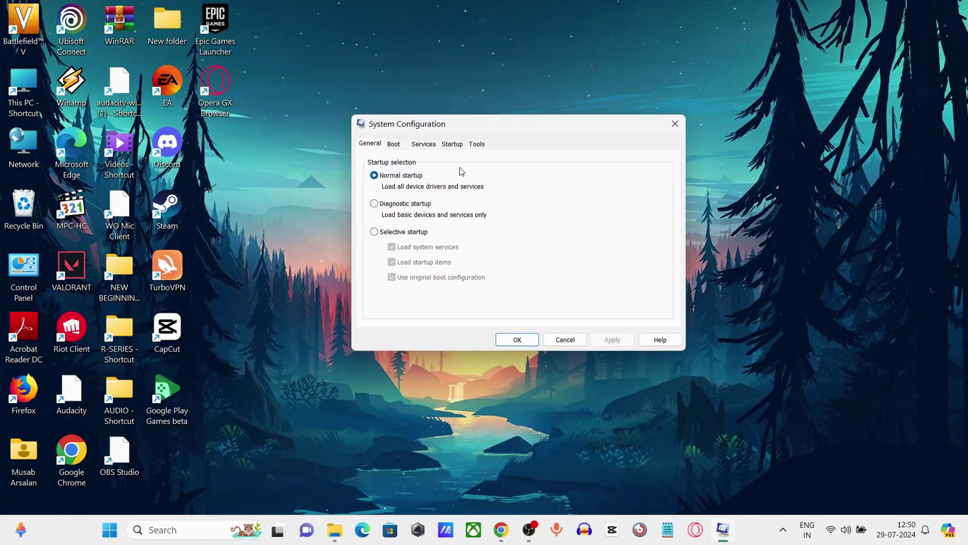
Hide all Microsoft services in System Configuration and disable all the remaining services
click(424, 143)
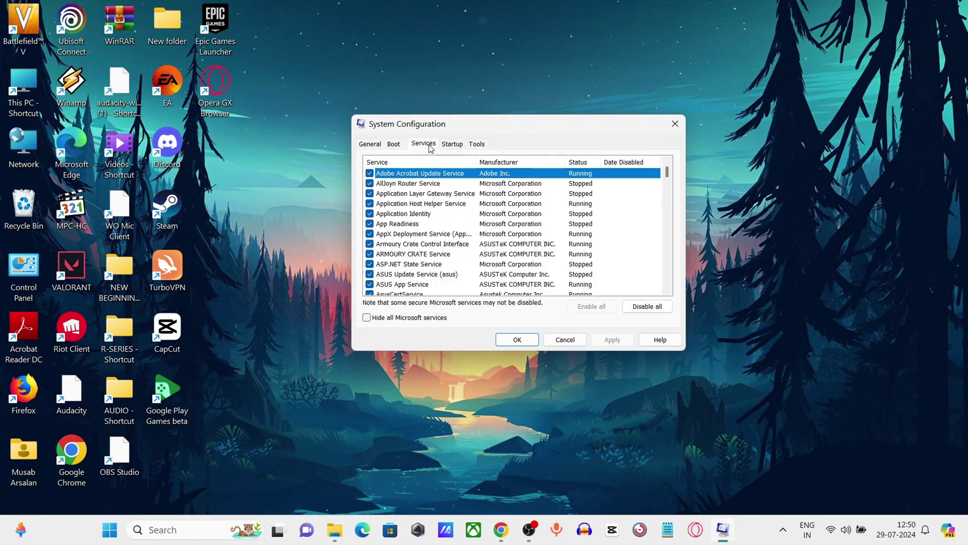
click(367, 318)
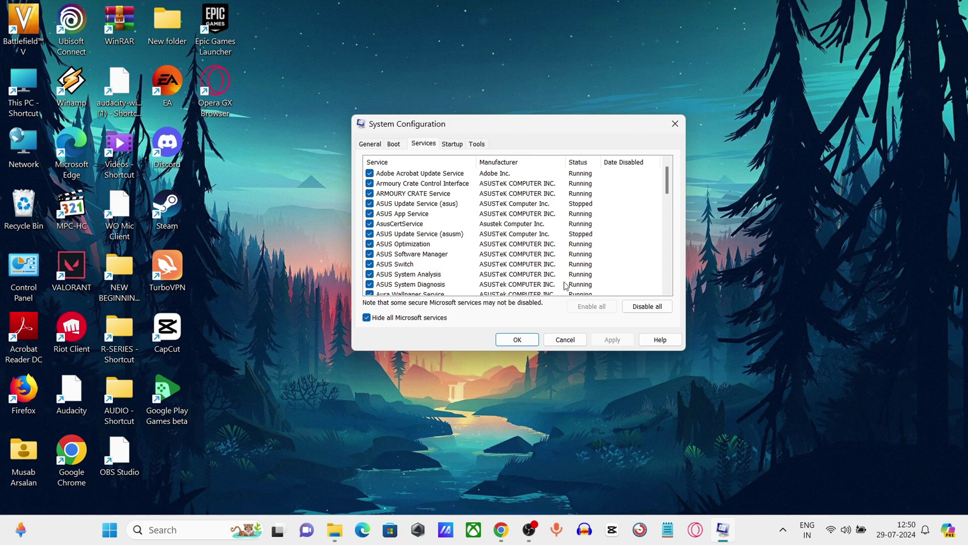
scroll(411, 228, down, 10)
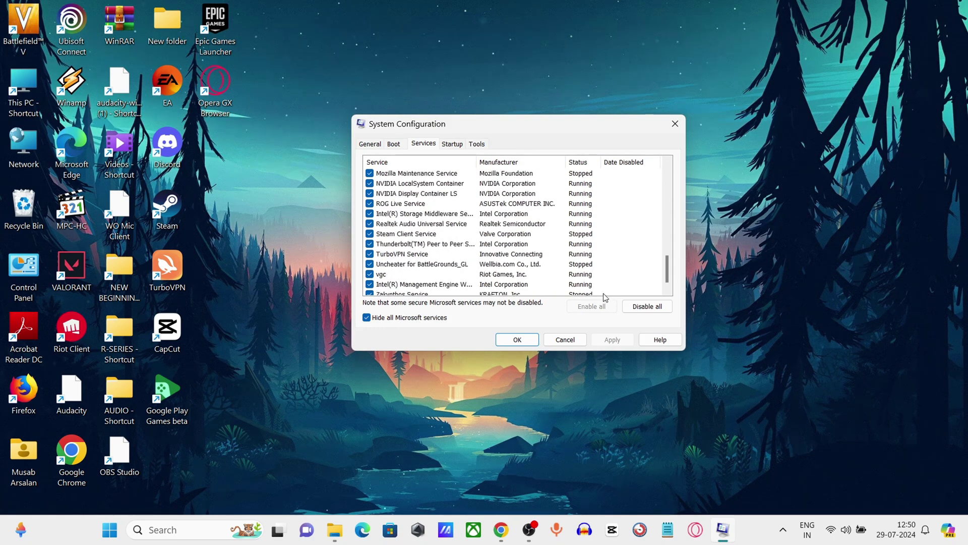
click(646, 307)
Re-enable the vgc and Uncheater for BattleGrounds_GL services in the System Configuration services list
scroll(439, 244, up, 10)
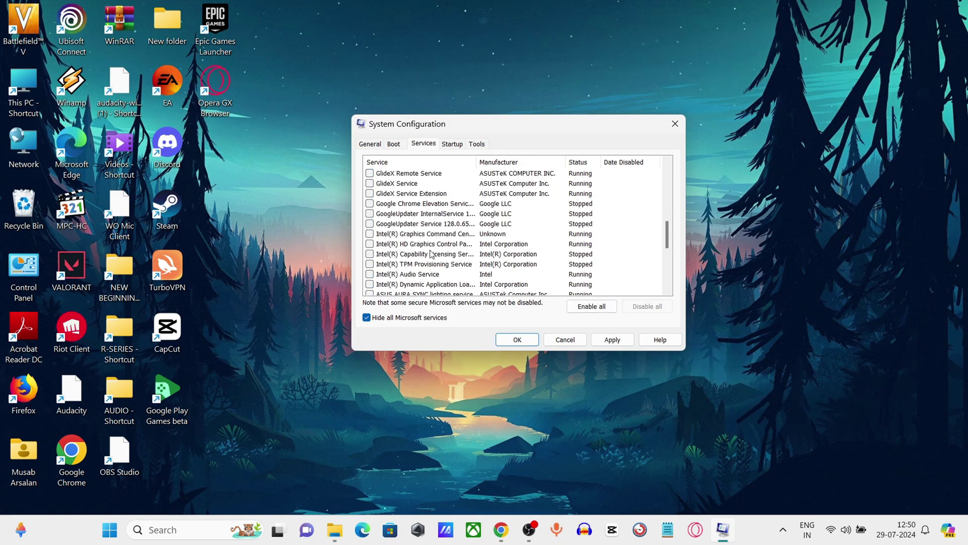
scroll(437, 245, down, 8)
click(382, 264)
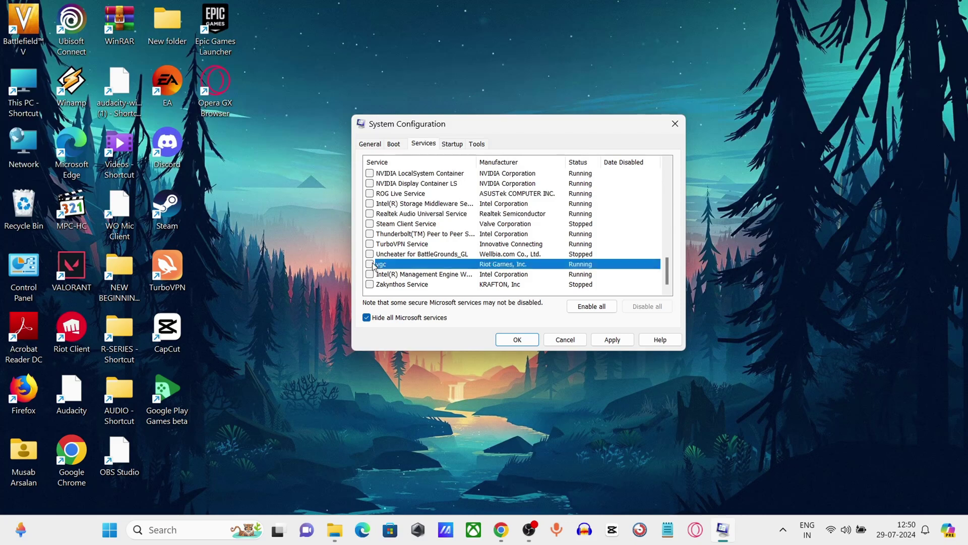
scroll(388, 211, up, 1)
click(370, 285)
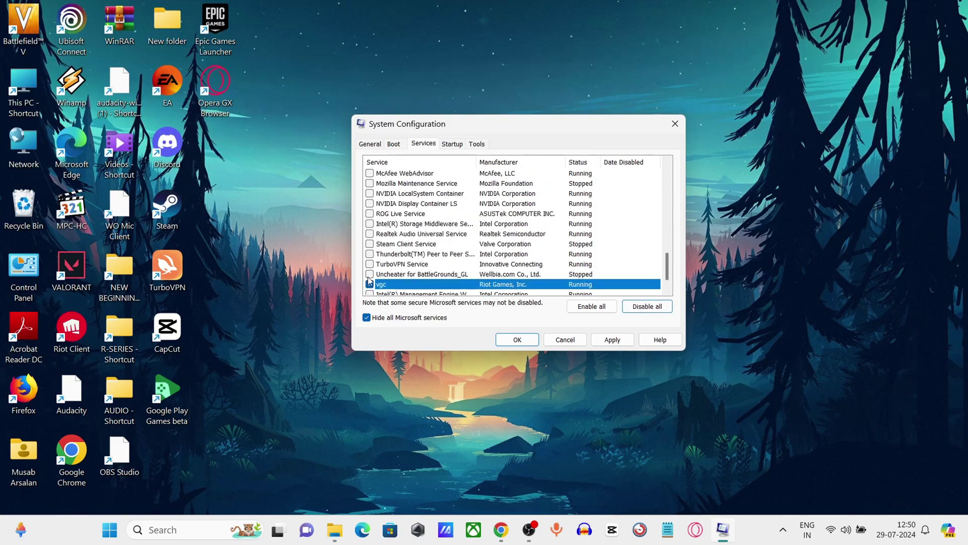
click(369, 274)
scroll(397, 231, up, 10)
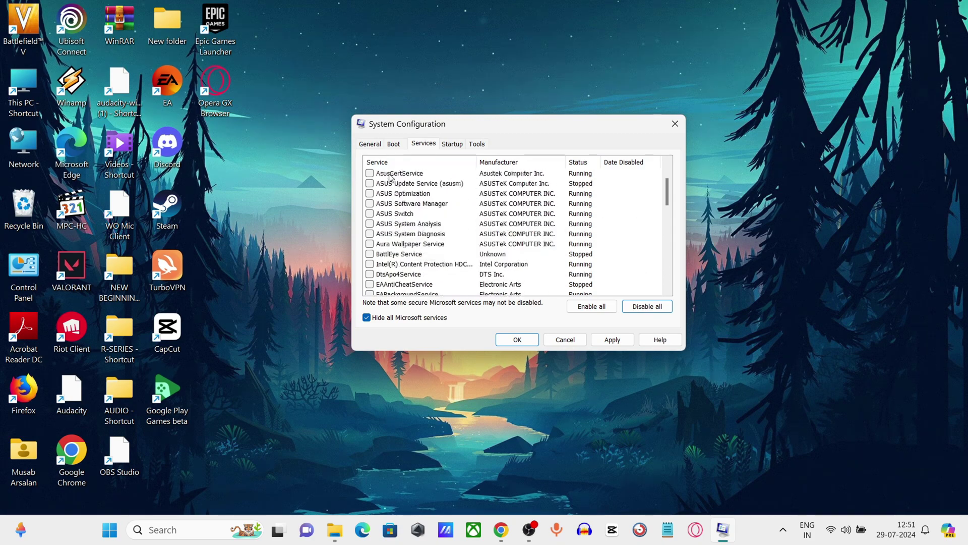
Open Task Manager's startup apps from System Configuration and maximize the Task Manager window
click(447, 146)
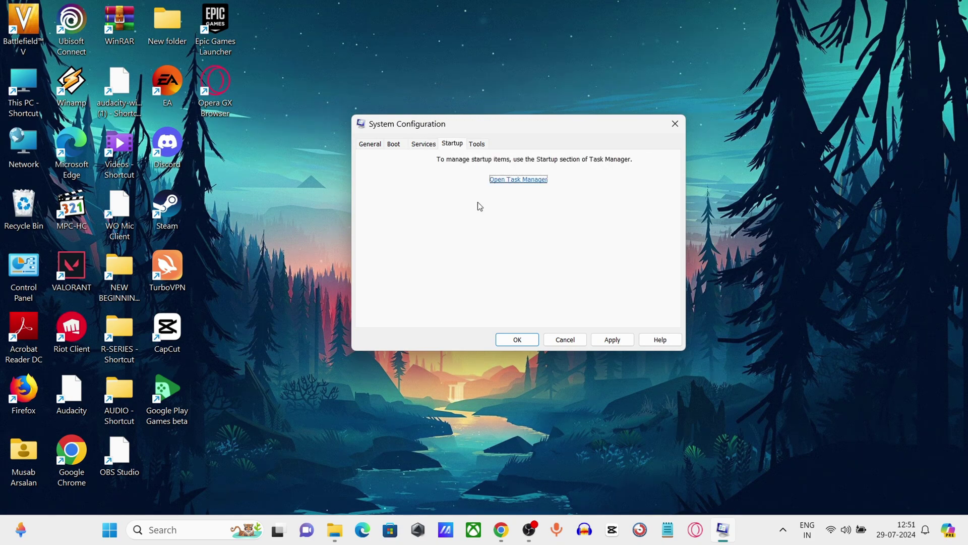
click(510, 180)
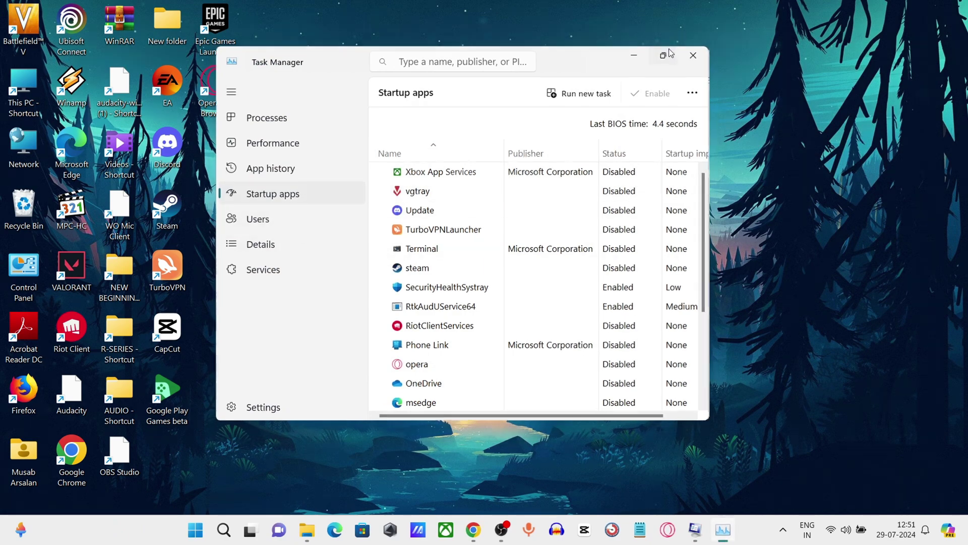
click(663, 56)
click(404, 239)
right_click(404, 239)
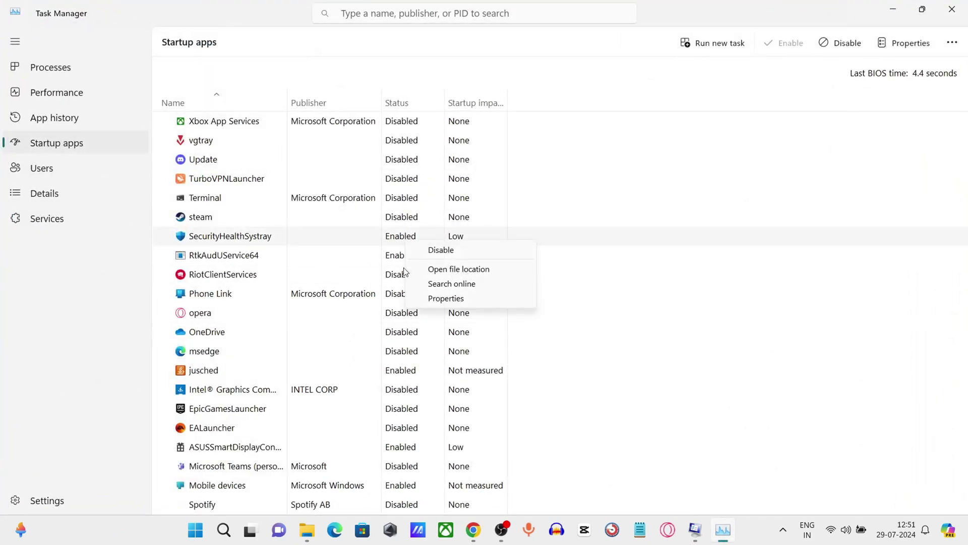
click(616, 320)
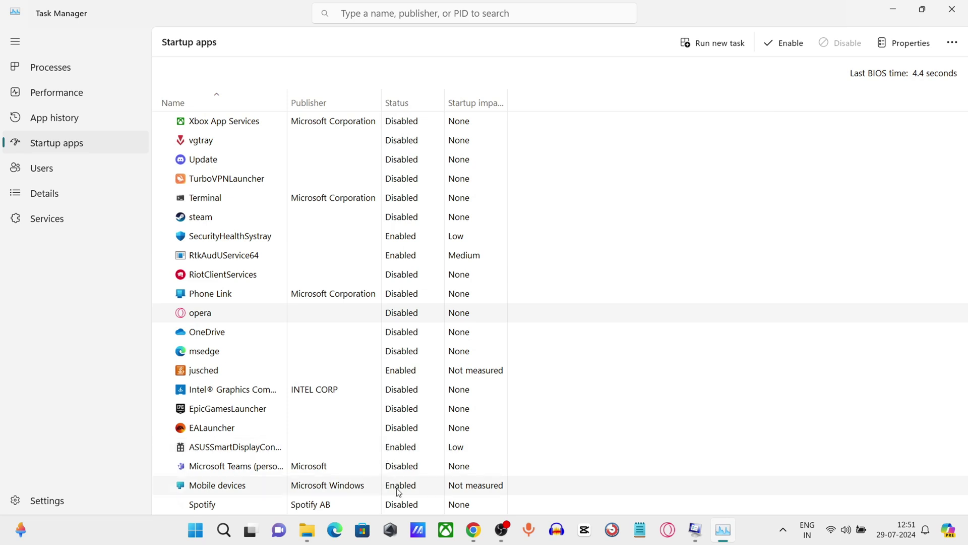
Disable the Mobile devices startup app and close Task Manager
right_click(414, 485)
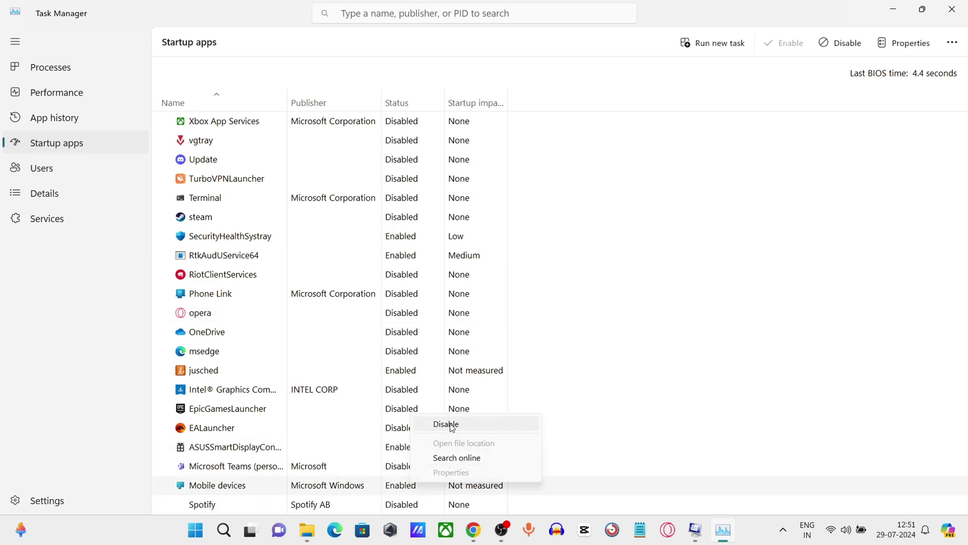
click(397, 480)
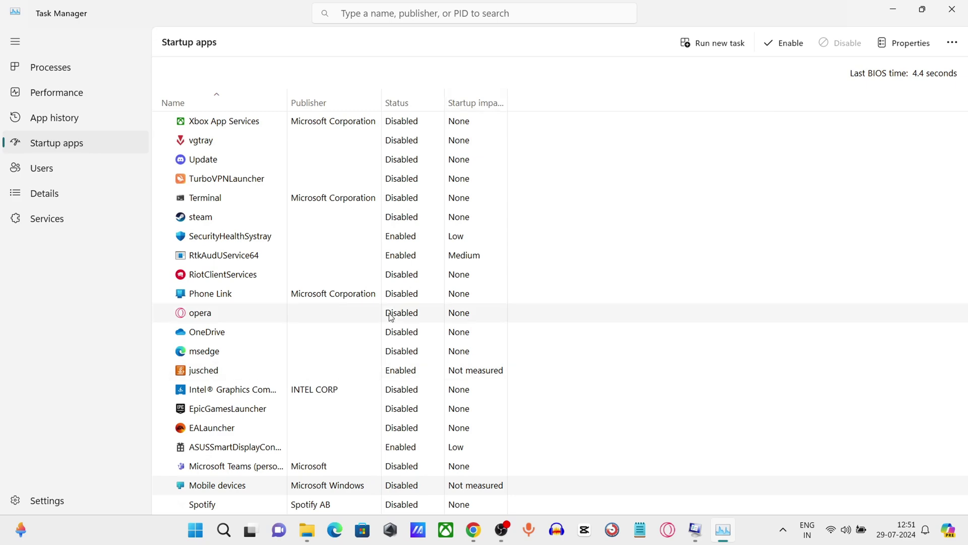
click(952, 9)
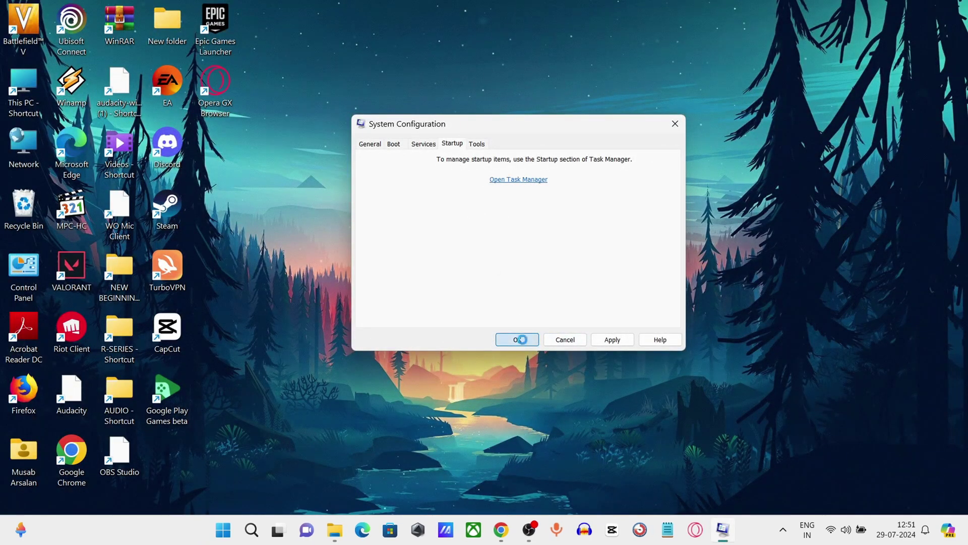
Save the System Configuration changes, exit without restarting, and open the Windows power options
click(520, 340)
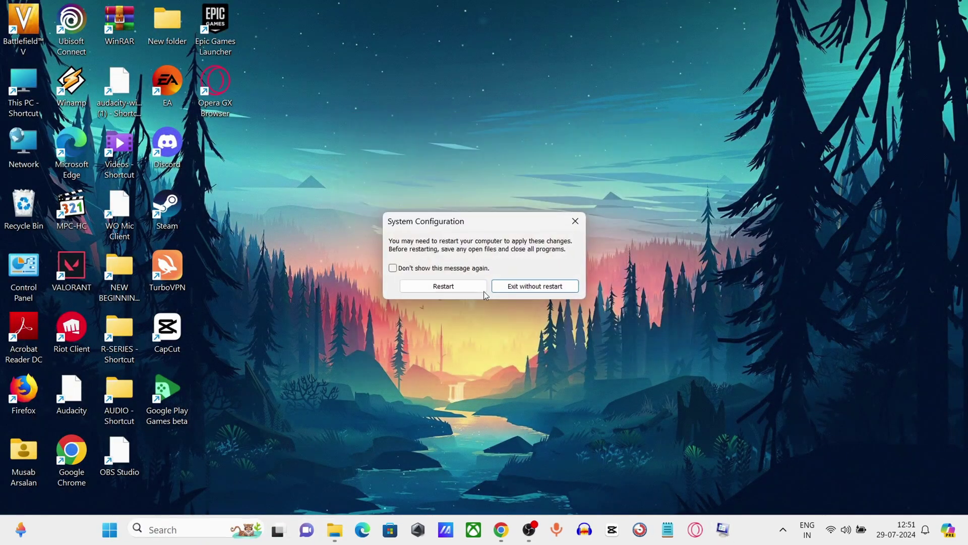
click(525, 288)
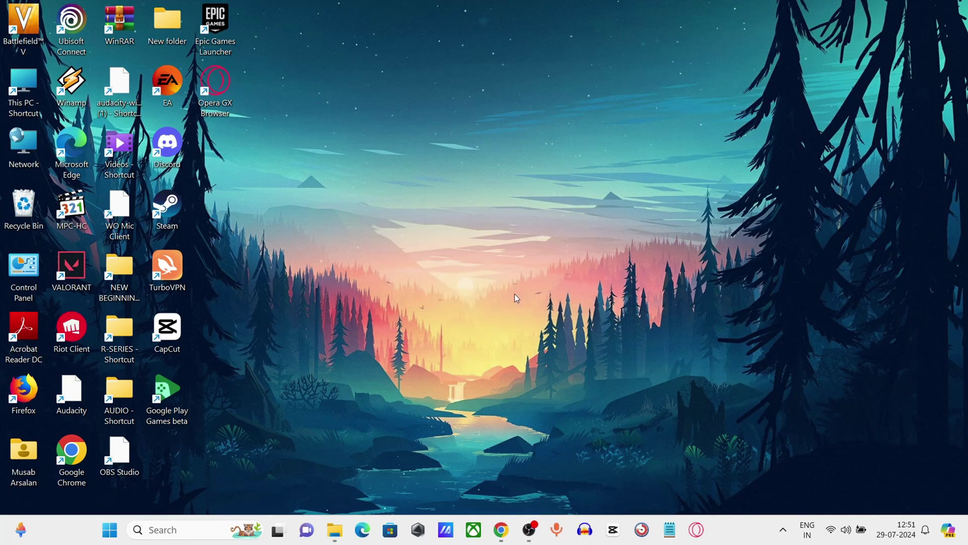
click(137, 529)
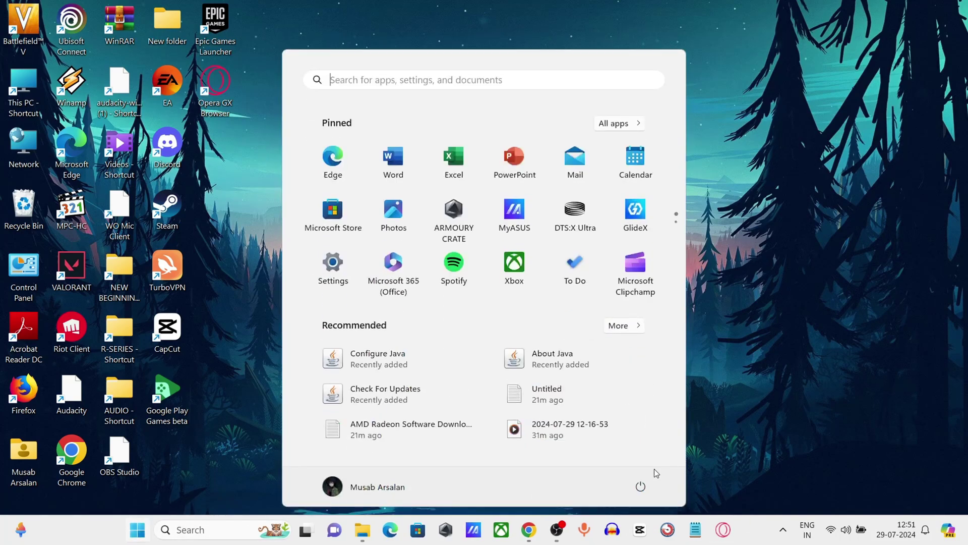
click(640, 486)
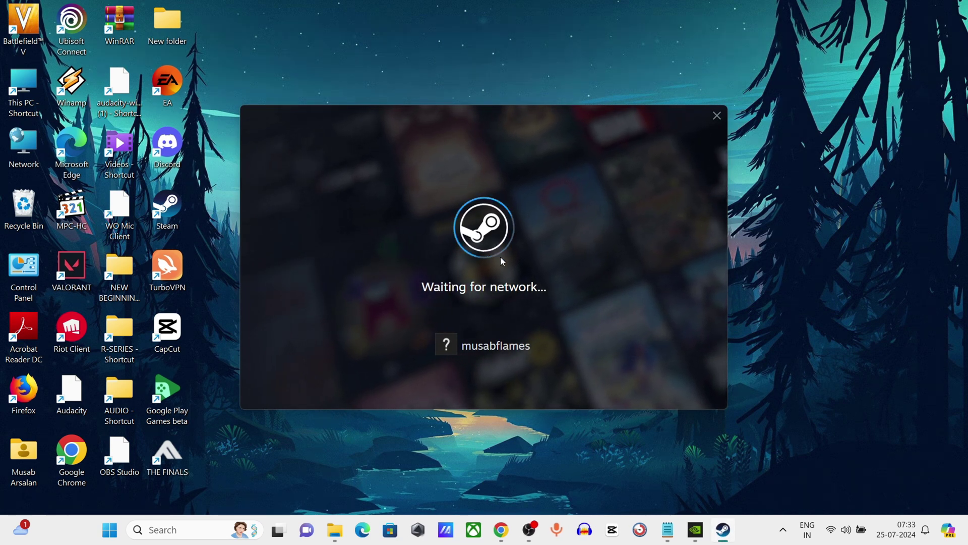
Look up the Uninstall option for THE FINALS in the Steam library, dismiss it, and close Steam and its promotional window
key(XF86MonBrightnessDown)
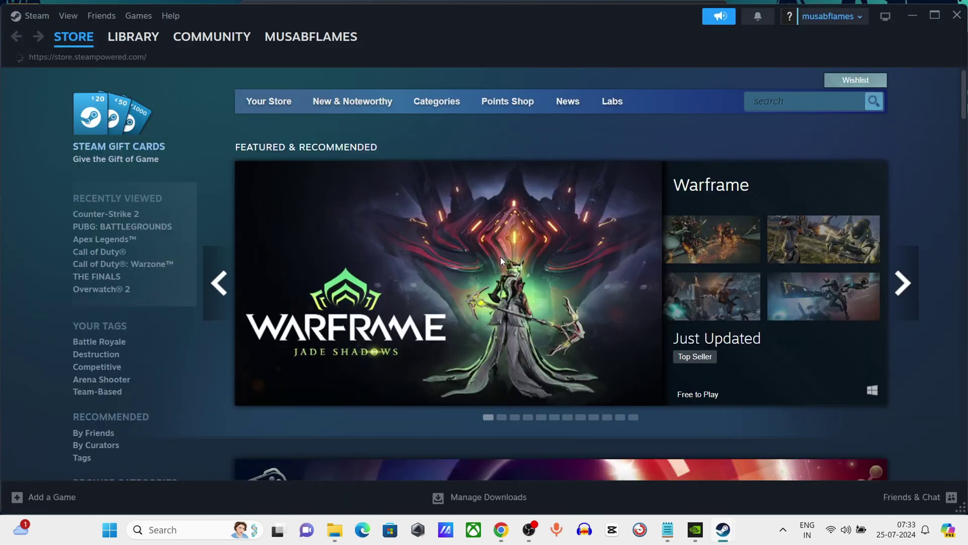
click(117, 44)
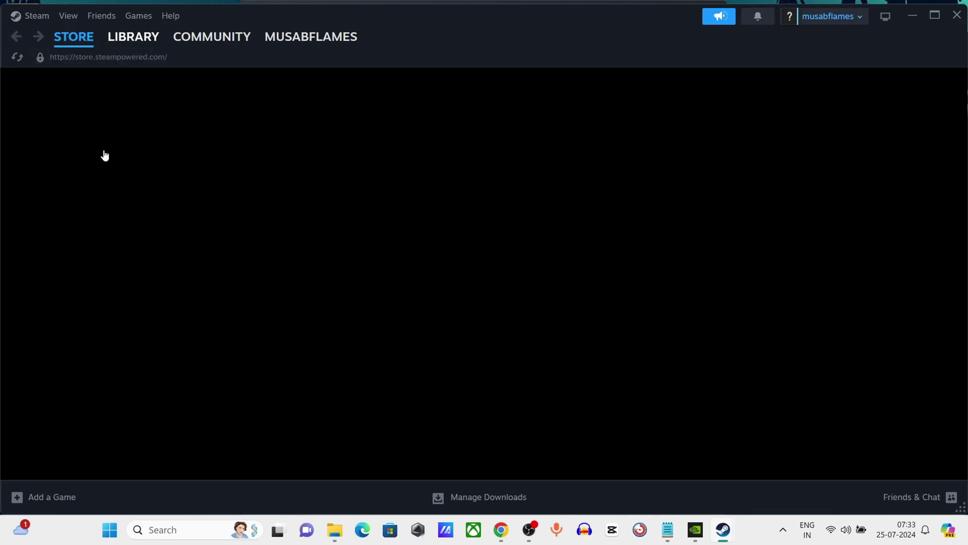
right_click(84, 230)
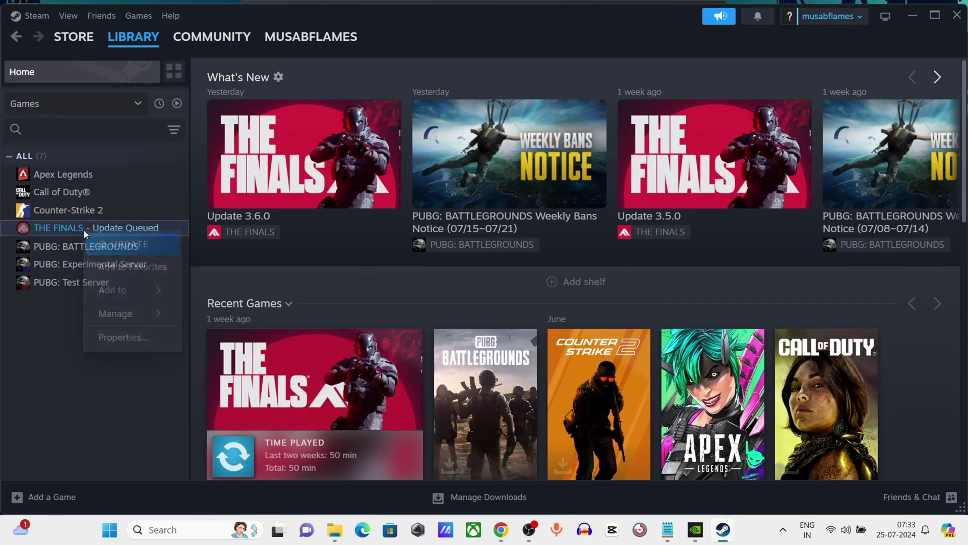
mouse_move(110, 323)
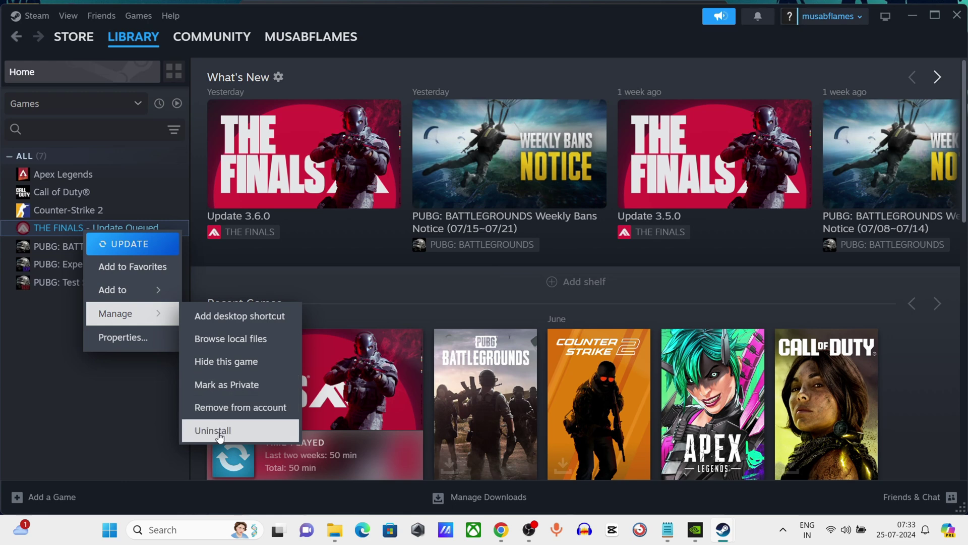
click(75, 407)
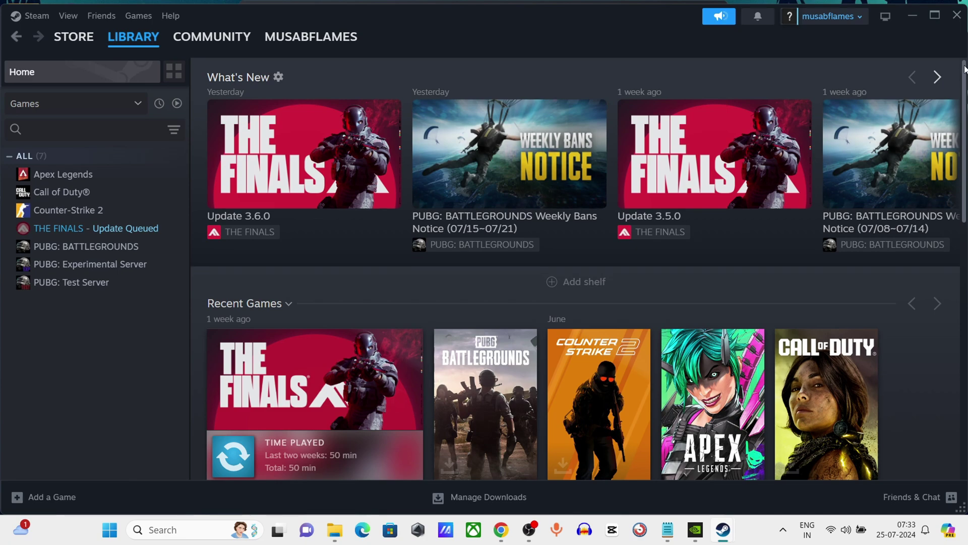
click(957, 15)
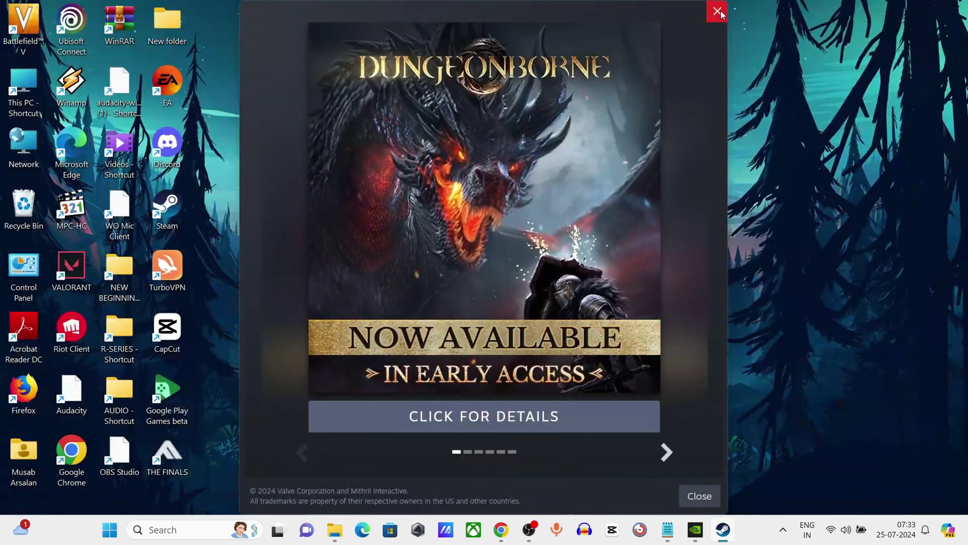
click(719, 8)
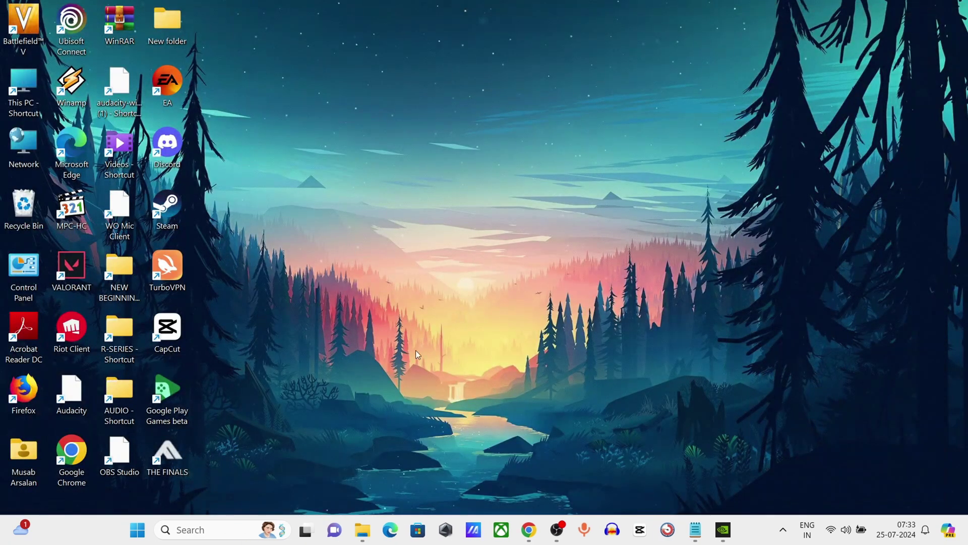
View the Restart option in the Windows power options and close the Start menu without restarting
click(140, 528)
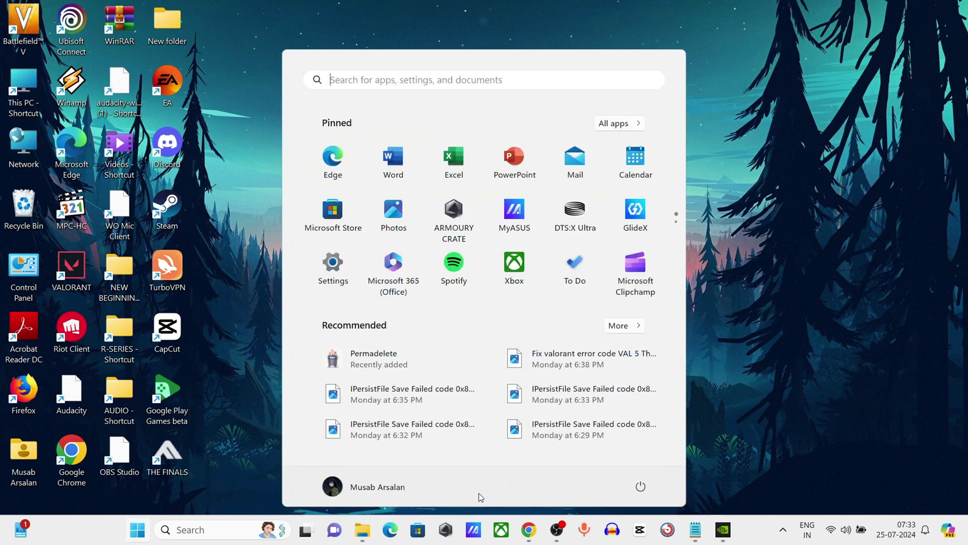
click(641, 487)
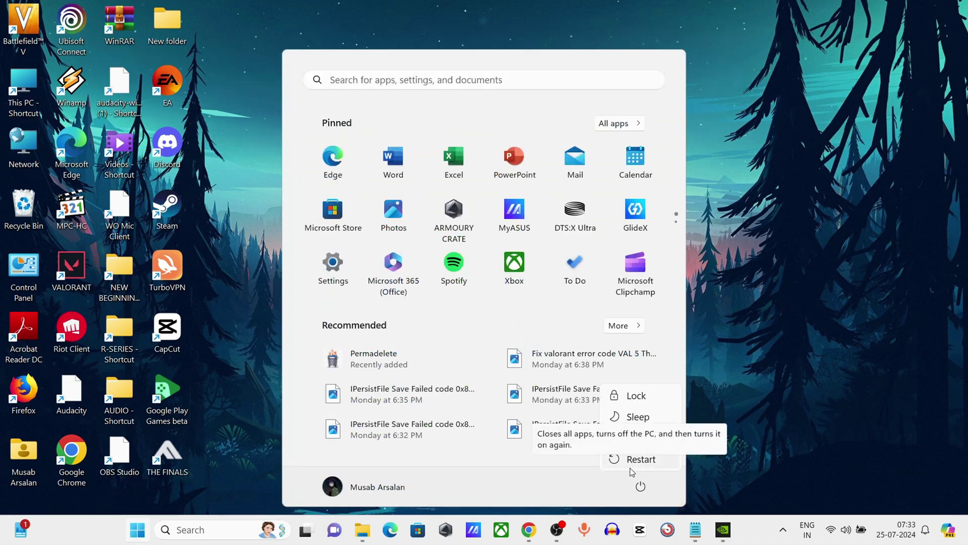
key(Escape)
click(790, 303)
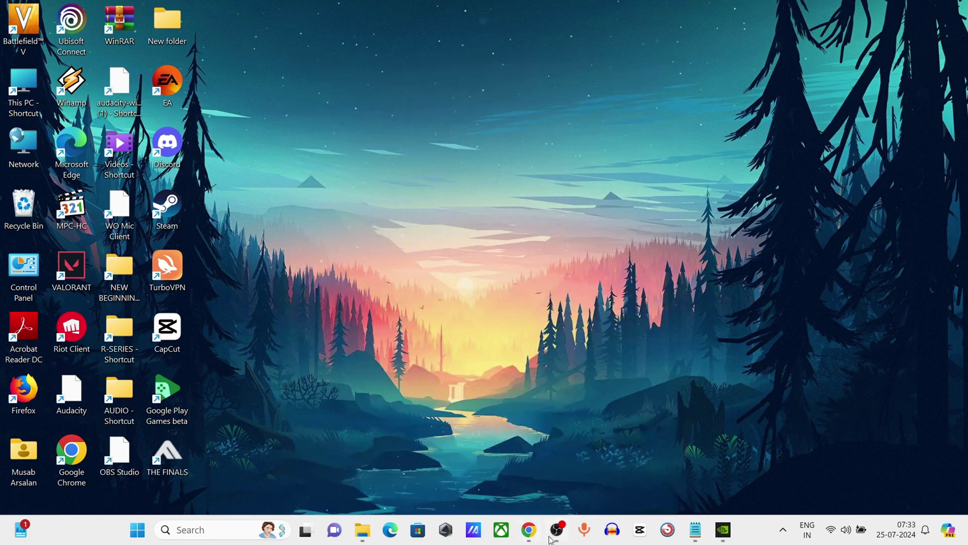